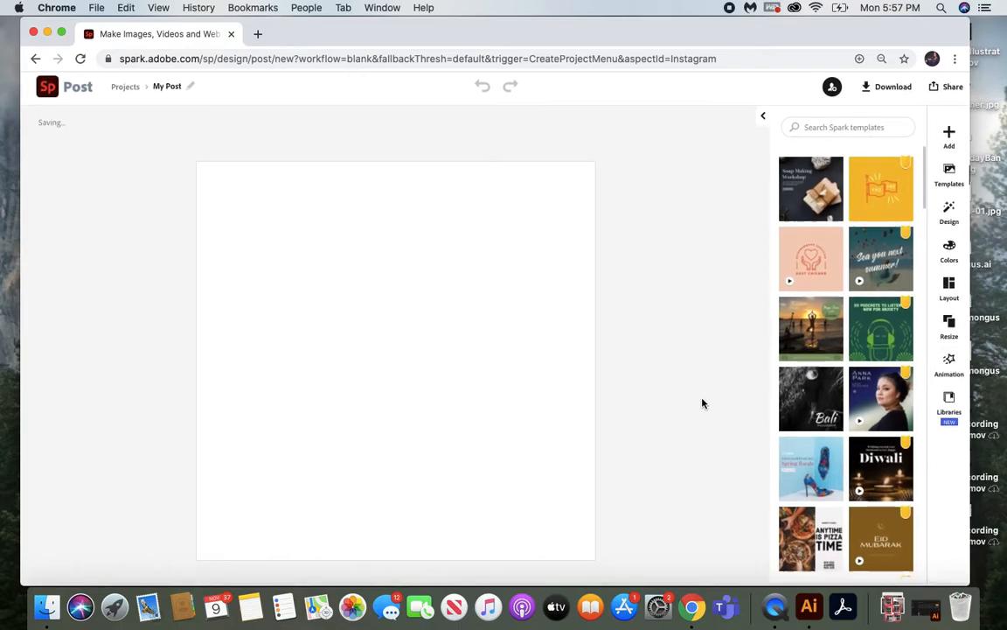
- Search the icons for "rounded rectangle" and add the solid rounded rectangle to the blank canvas
{"action": "left_click", "coordinate": [948, 140]}
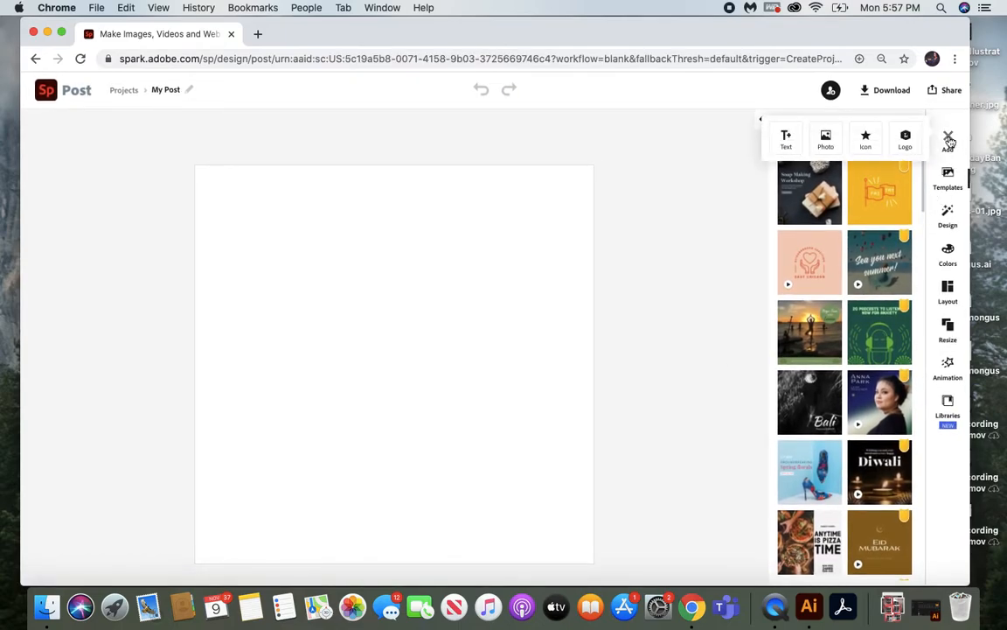
{"action": "left_click", "coordinate": [874, 141]}
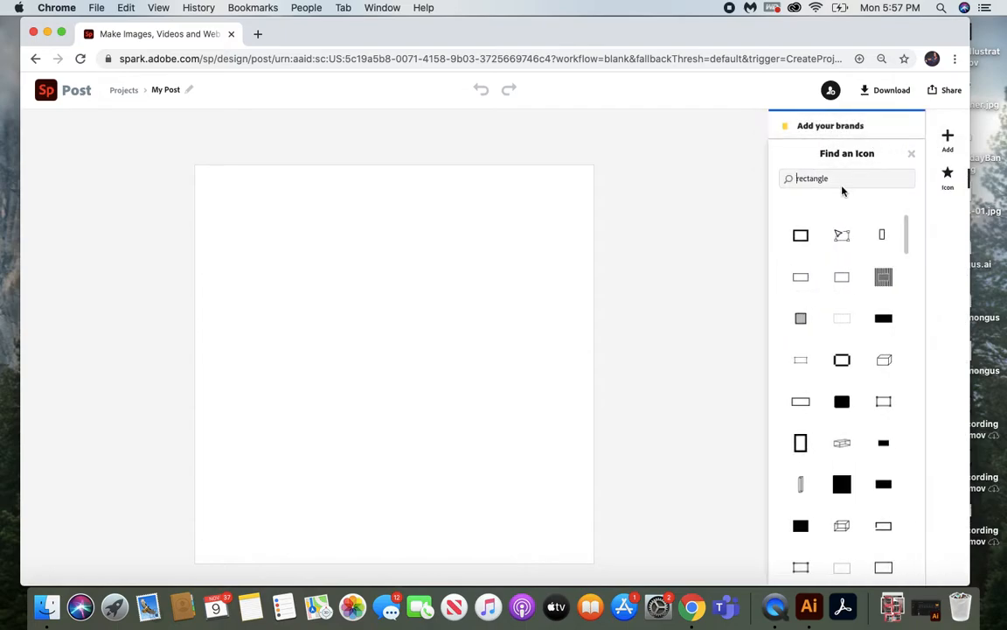
{"action": "type", "text": "rounded"}
{"action": "key", "text": "Return"}
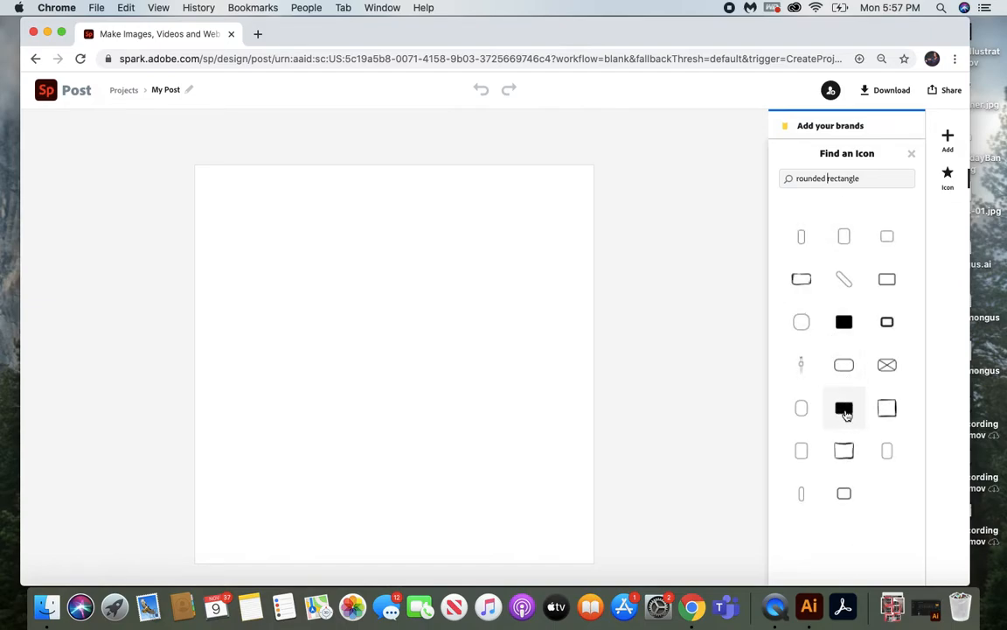
{"action": "left_click", "coordinate": [844, 412]}
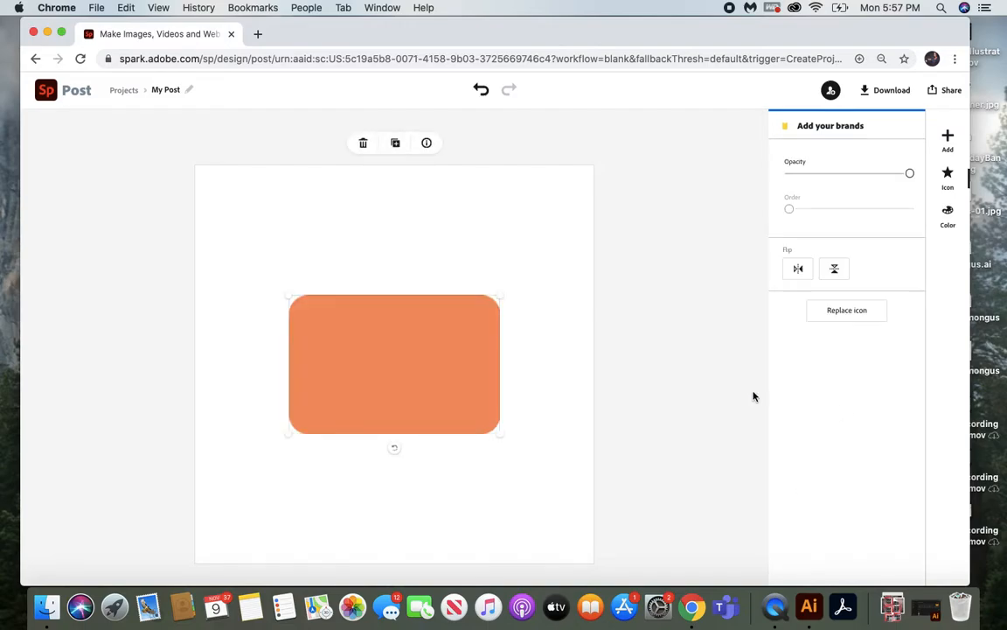
- Recolor the rounded rectangle dark teal blue from the full colour palette
{"action": "left_click", "coordinate": [948, 214]}
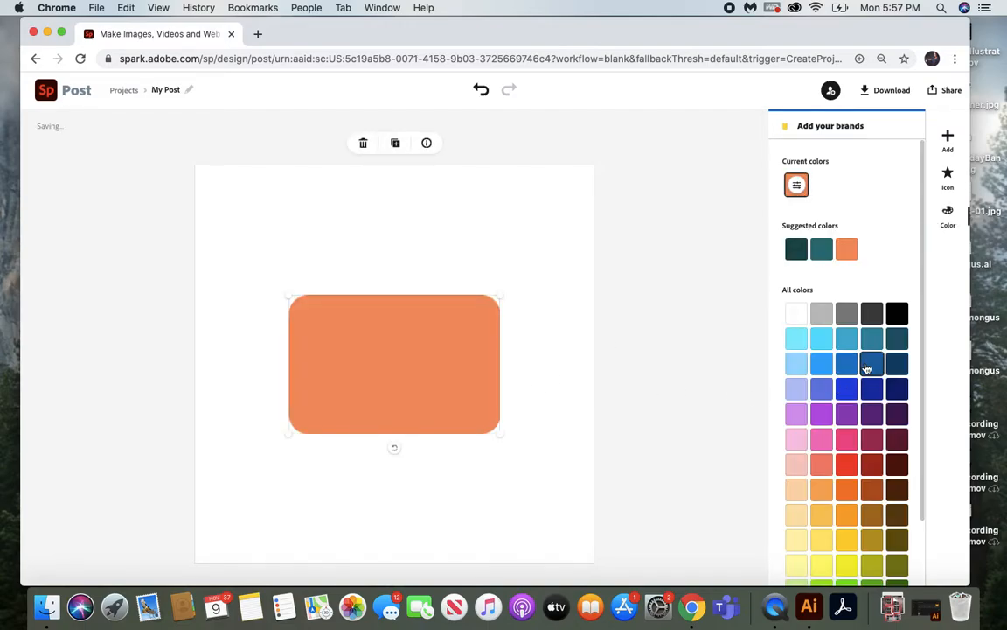
{"action": "left_click", "coordinate": [845, 341]}
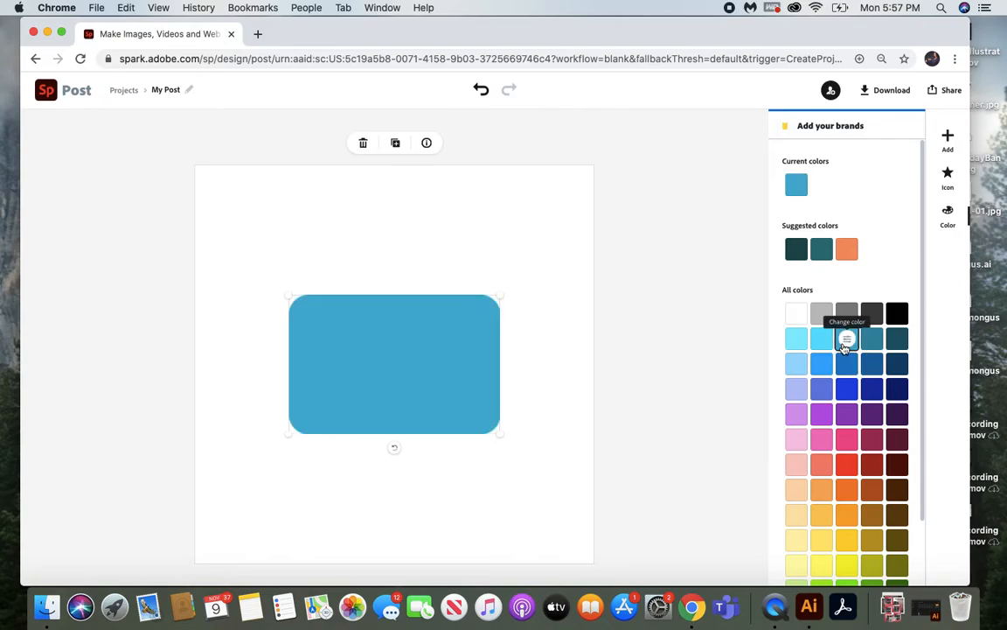
{"action": "left_click", "coordinate": [873, 343]}
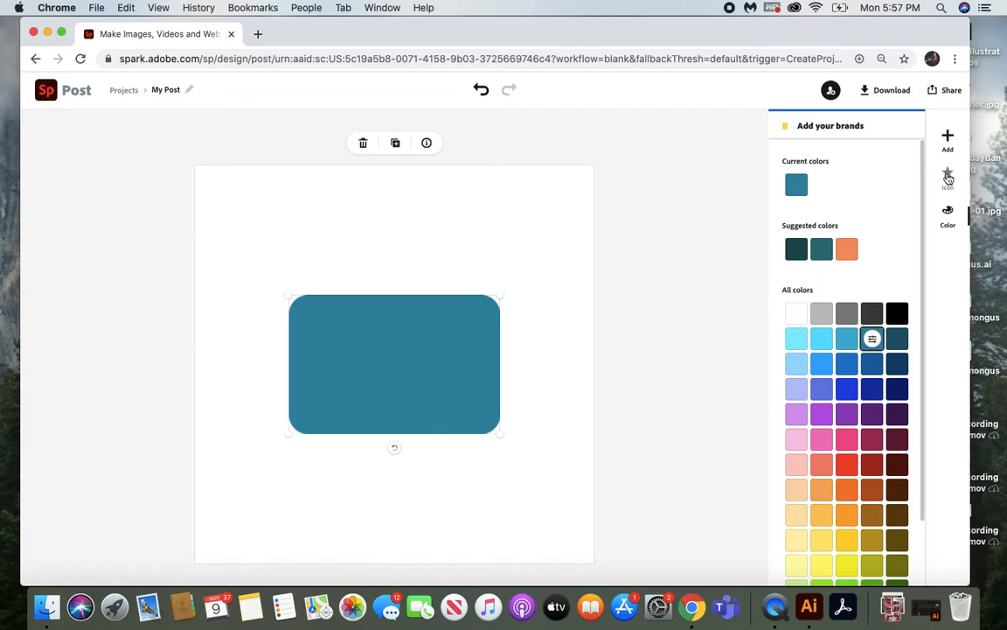
- Rotate the rounded rectangle 90 degrees to stand upright as the body and move it higher on the canvas
{"action": "left_click", "coordinate": [948, 176]}
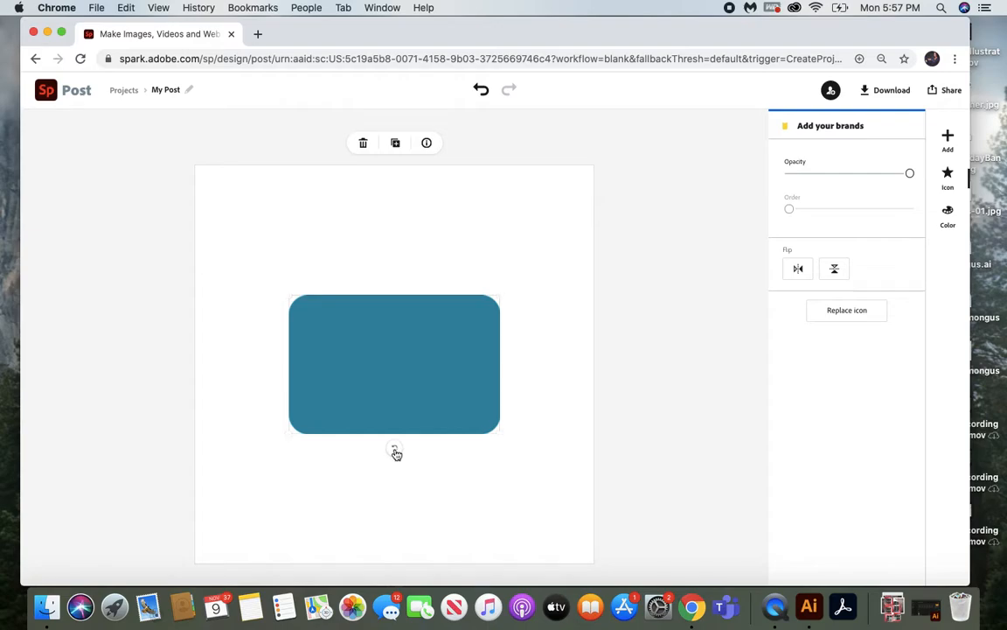
{"action": "left_click_drag", "start_coordinate": [391, 452], "coordinate": [310, 365]}
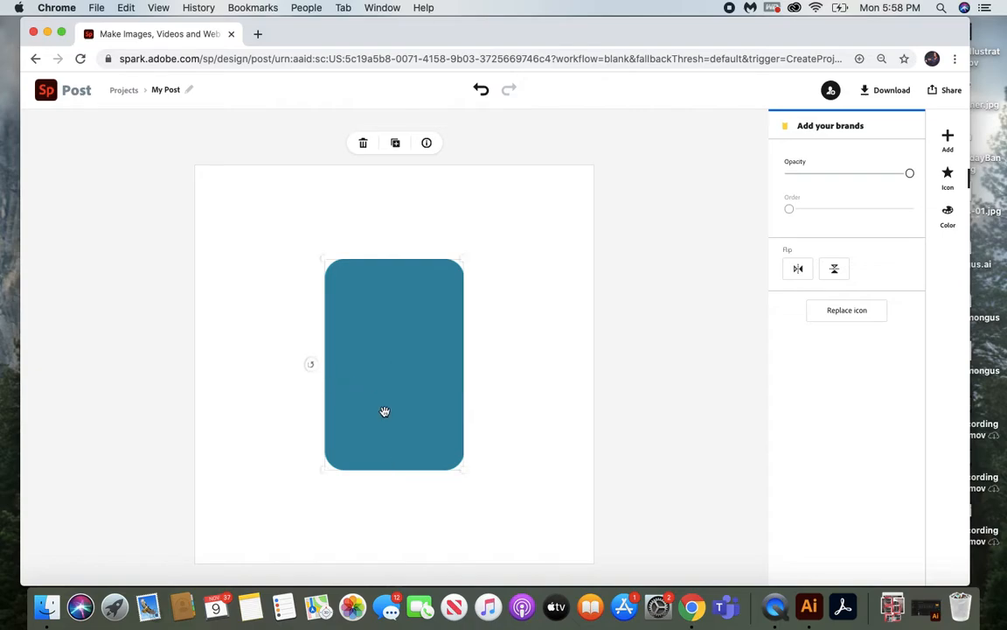
{"action": "left_click_drag", "start_coordinate": [385, 411], "coordinate": [392, 364]}
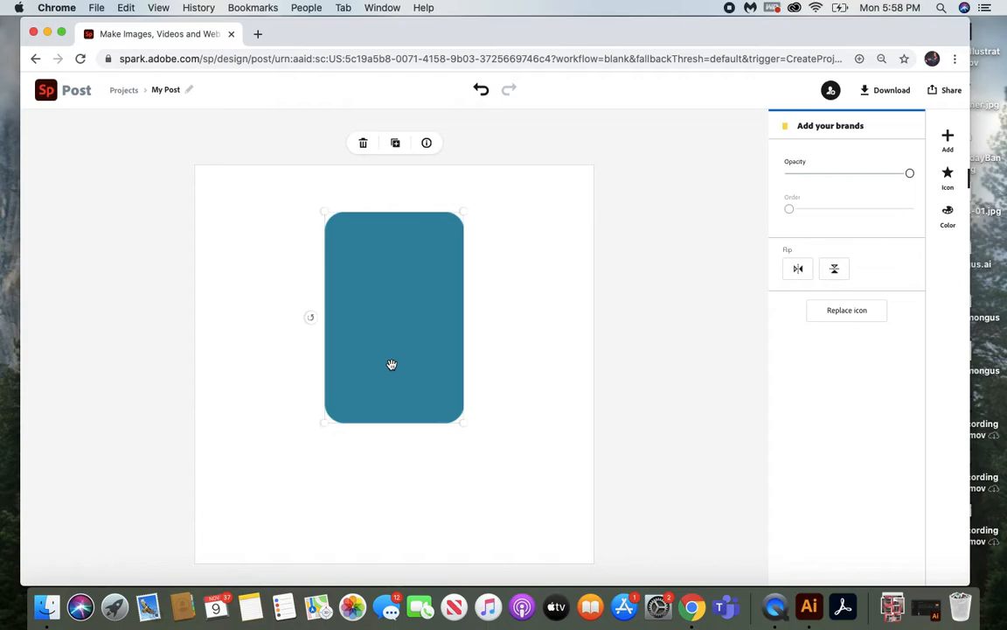
- Duplicate the body, shrink the copy to under half size, and place it as a leg overlapping the body's lower-left corner
{"action": "left_click", "coordinate": [396, 144]}
{"action": "left_click_drag", "start_coordinate": [470, 226], "coordinate": [380, 328]}
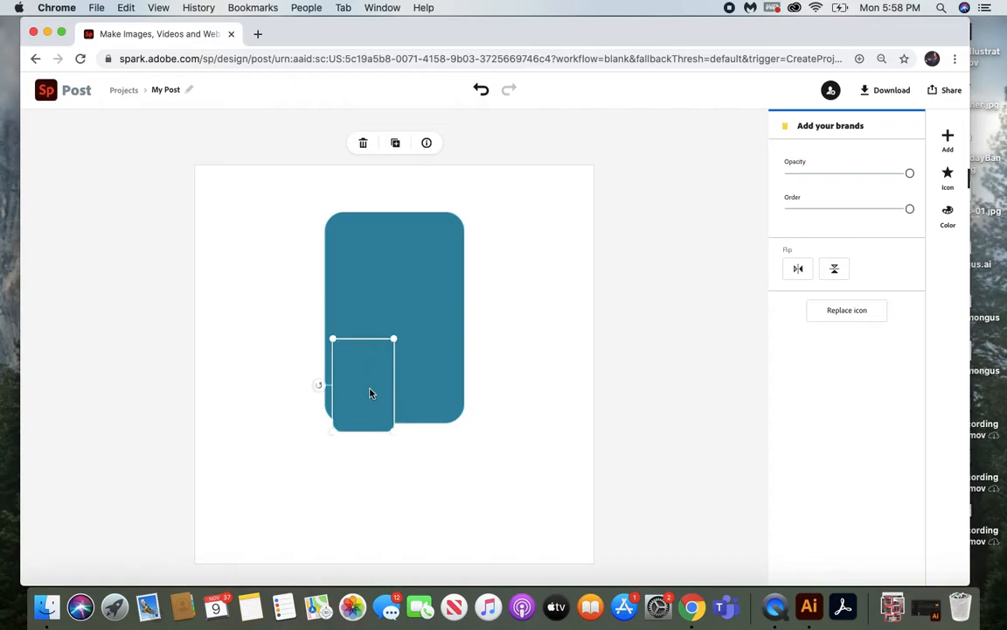
{"action": "left_click_drag", "start_coordinate": [371, 390], "coordinate": [362, 454]}
{"action": "left_click", "coordinate": [293, 459]}
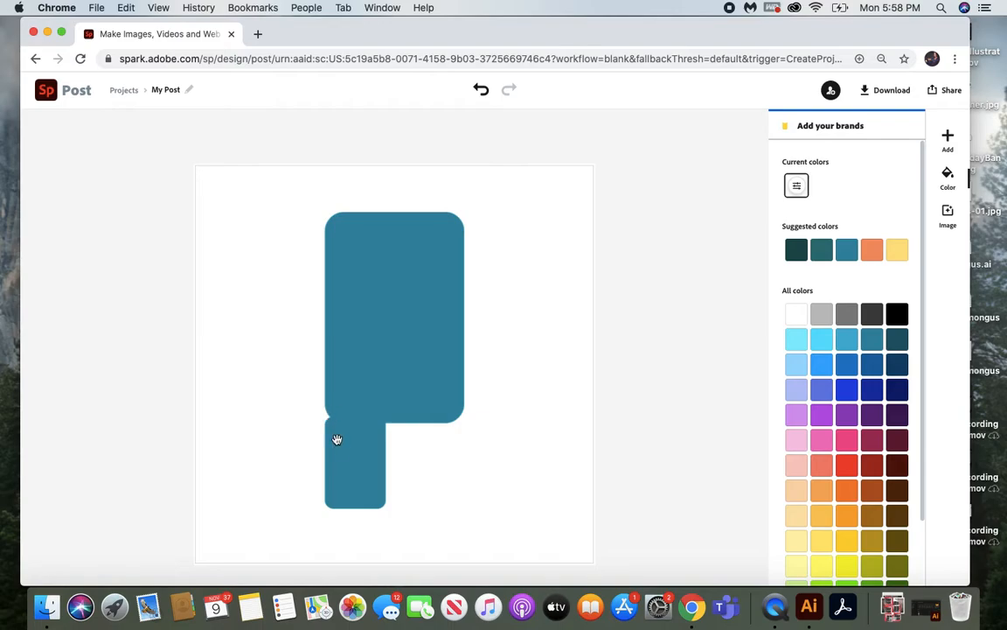
{"action": "left_click_drag", "start_coordinate": [343, 453], "coordinate": [343, 439]}
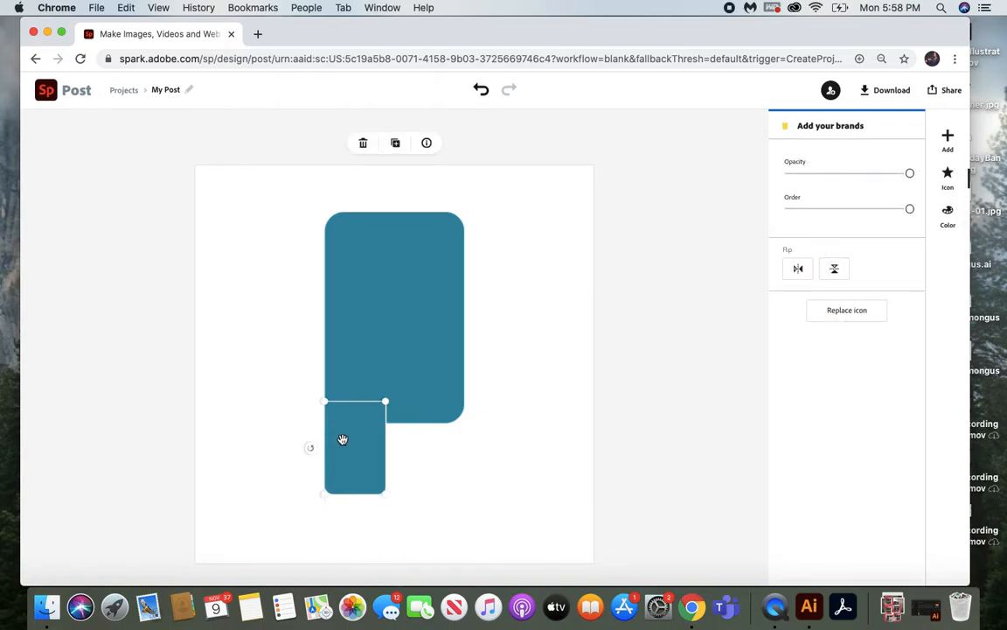
- Duplicate the leg and align the copy with the body's lower-right edge, leaving a narrow gap between the legs
{"action": "left_click", "coordinate": [395, 143]}
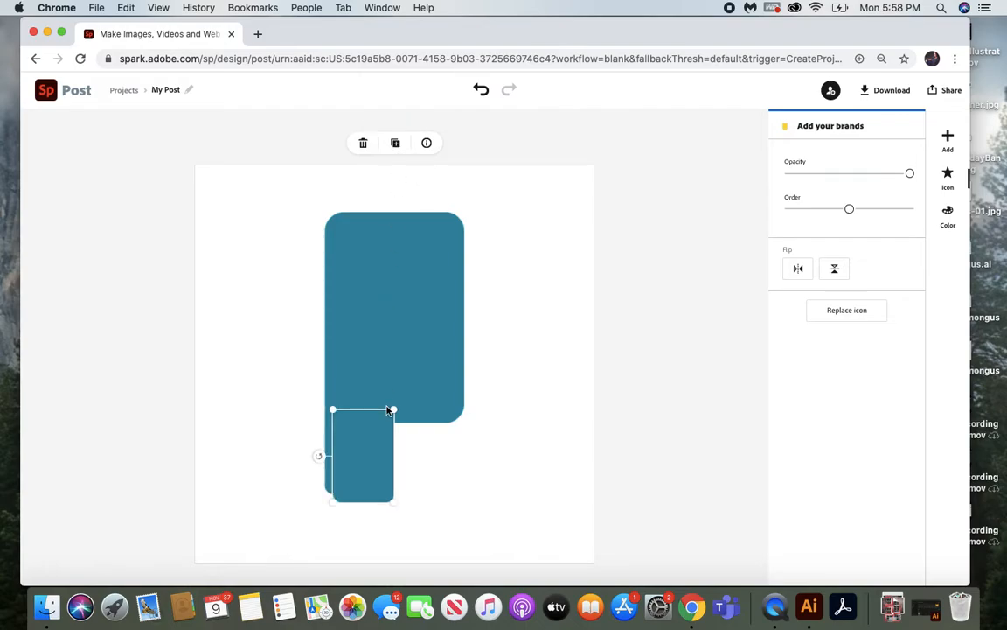
{"action": "left_click_drag", "start_coordinate": [371, 454], "coordinate": [438, 450]}
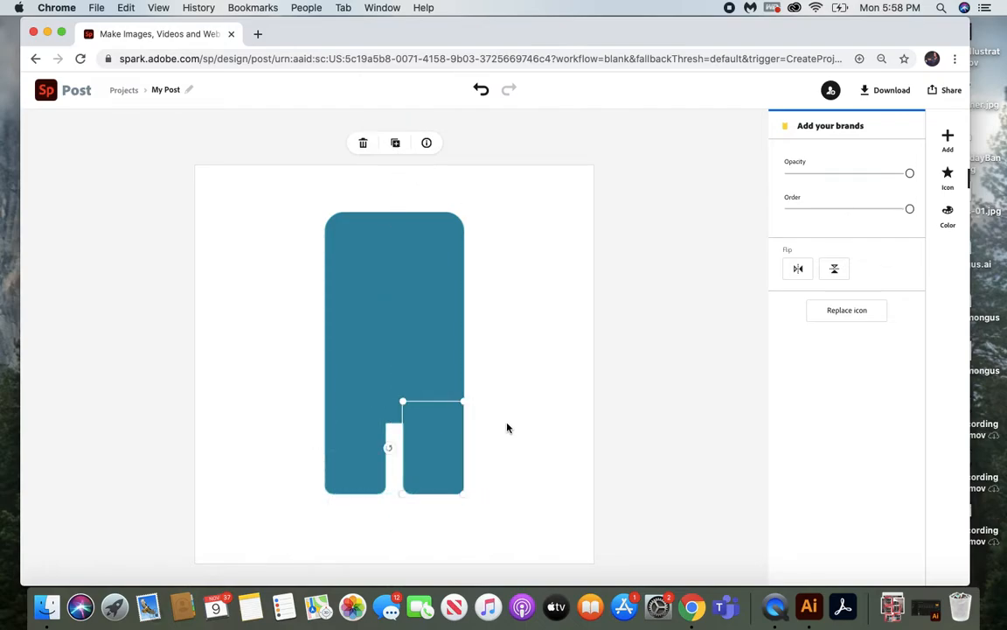
{"action": "left_click", "coordinate": [508, 424]}
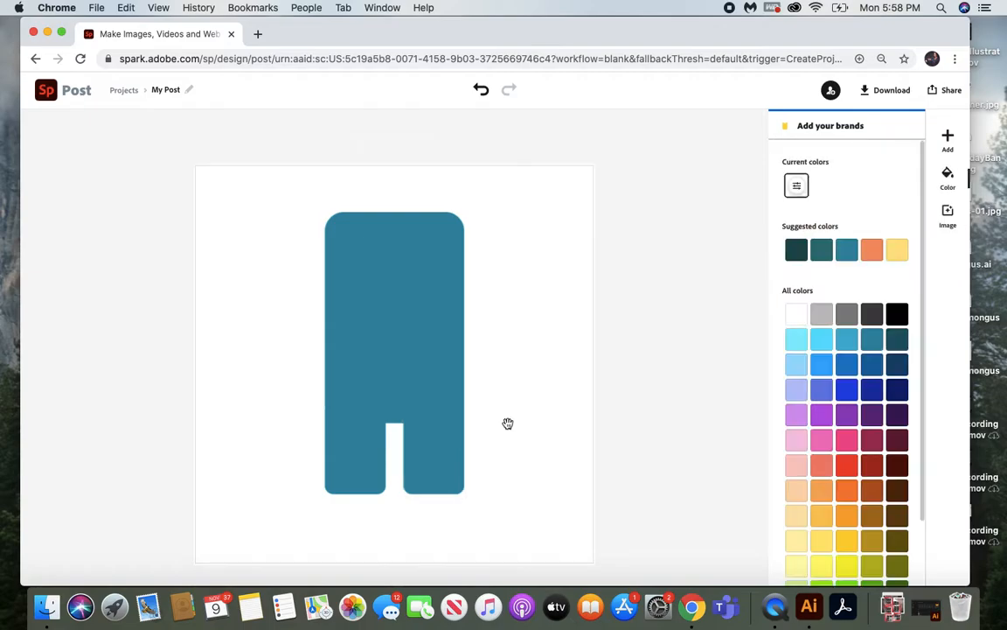
- Duplicate the right leg, rotate the copy horizontal, and place it slightly enlarged as a visor projecting from the body's upper right side
{"action": "left_click", "coordinate": [439, 457]}
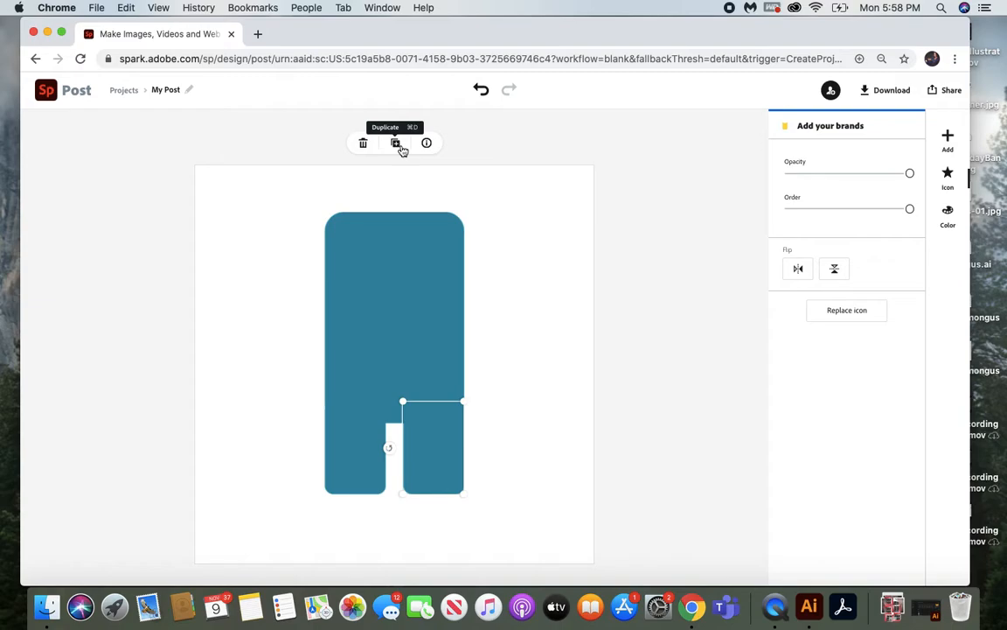
{"action": "left_click", "coordinate": [401, 148]}
{"action": "left_click_drag", "start_coordinate": [395, 455], "coordinate": [444, 399]}
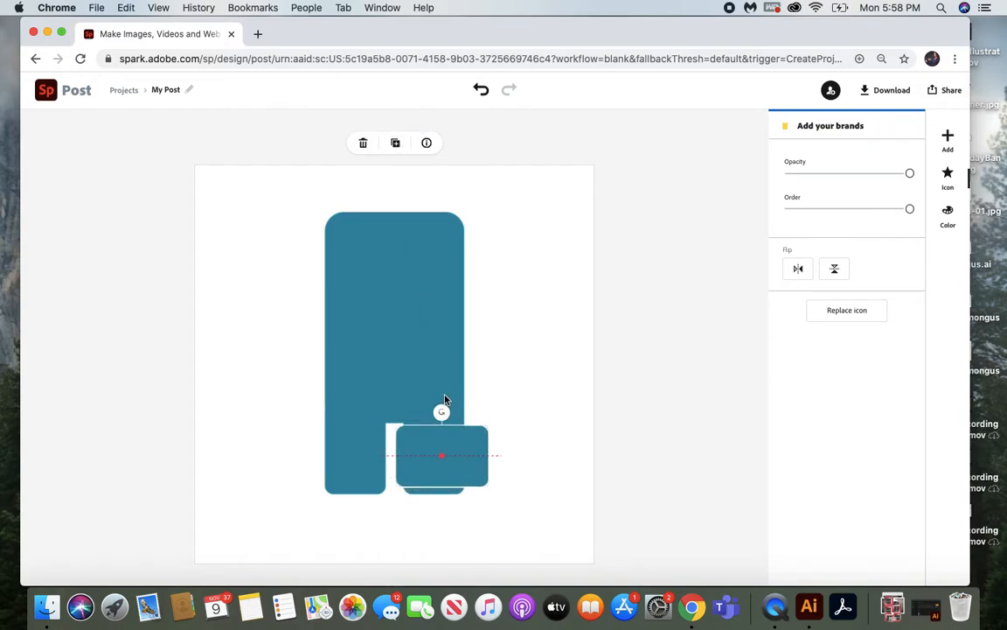
{"action": "left_click_drag", "start_coordinate": [454, 441], "coordinate": [456, 278]}
{"action": "left_click_drag", "start_coordinate": [487, 318], "coordinate": [494, 321]}
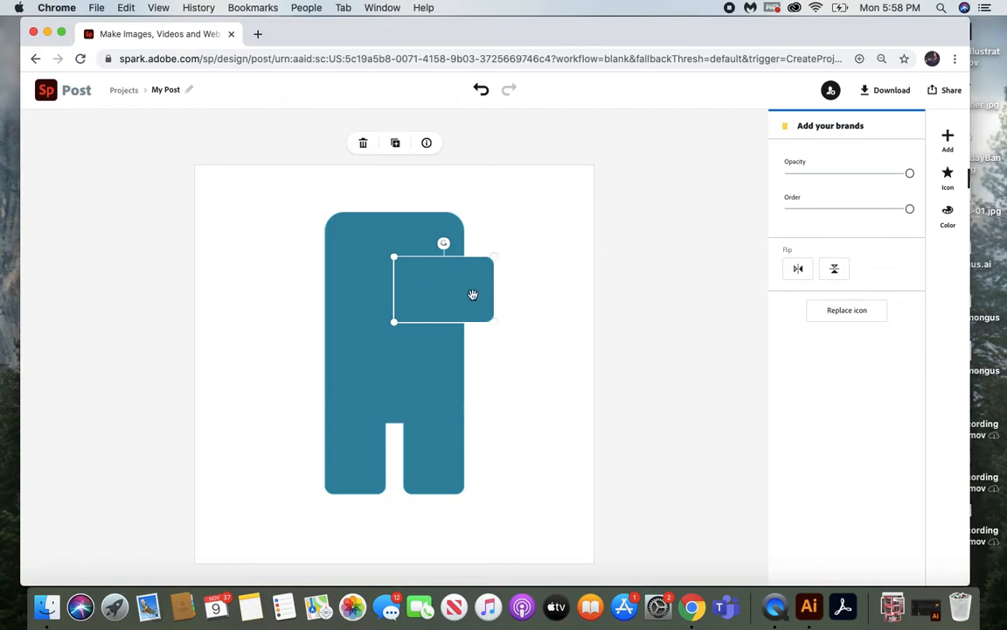
- Change the visor to the custom light blue #B8ECF6 and save the colour
{"action": "left_click", "coordinate": [951, 217]}
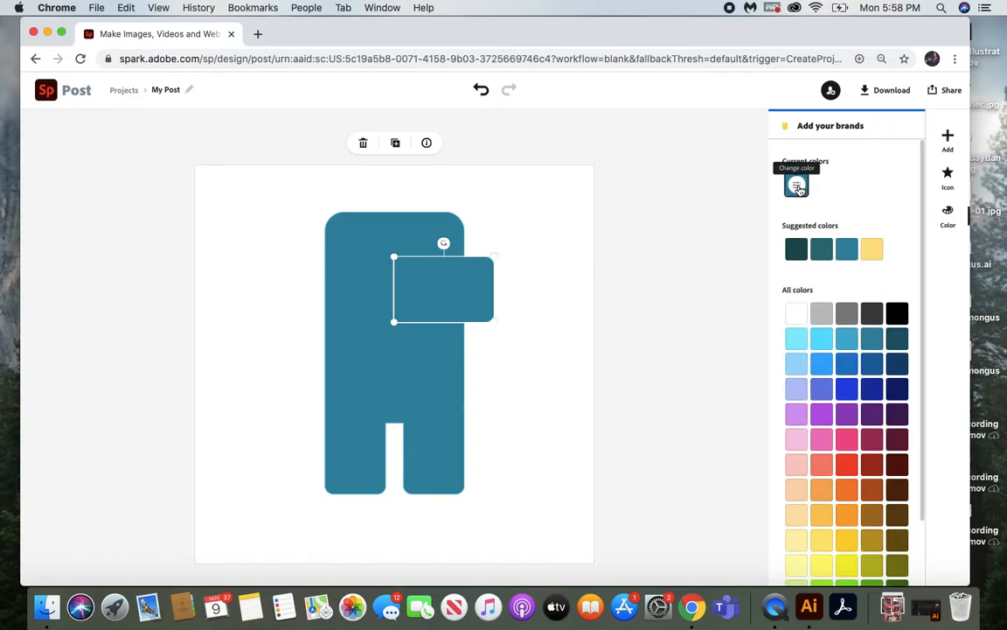
{"action": "left_click", "coordinate": [796, 188]}
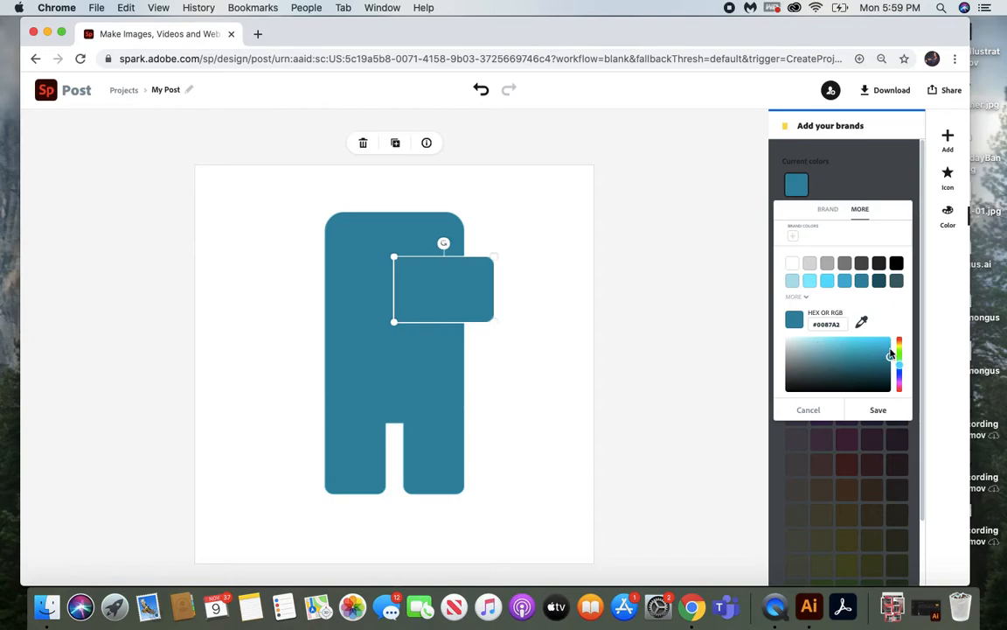
{"action": "mouse_move", "coordinate": [892, 359]}
{"action": "left_mouse_down"}
{"action": "mouse_move", "coordinate": [797, 355]}
{"action": "mouse_move", "coordinate": [835, 344]}
{"action": "mouse_move", "coordinate": [813, 342]}
{"action": "left_mouse_up"}
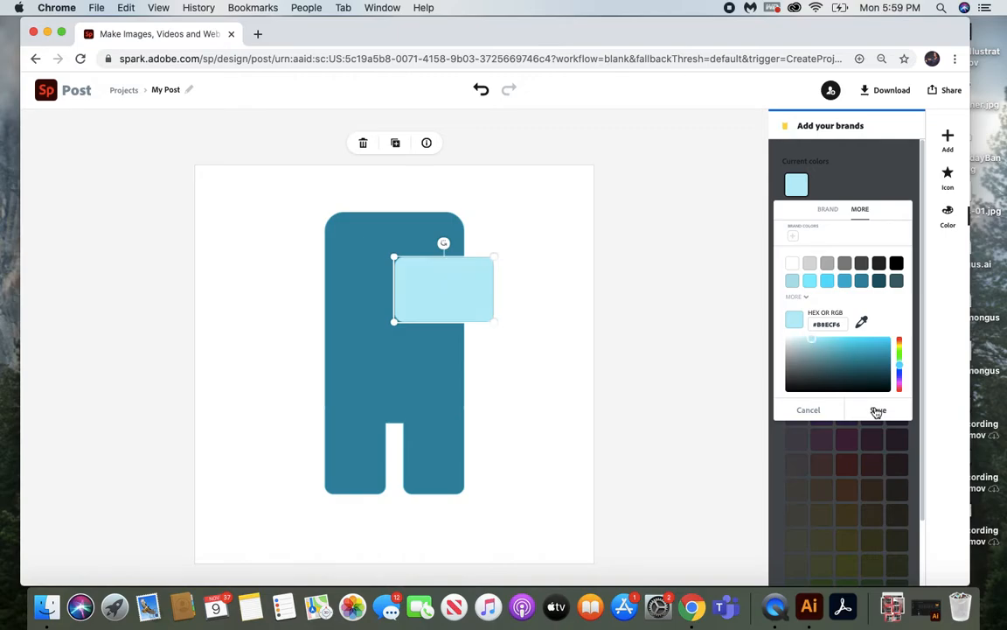
{"action": "left_click", "coordinate": [878, 410]}
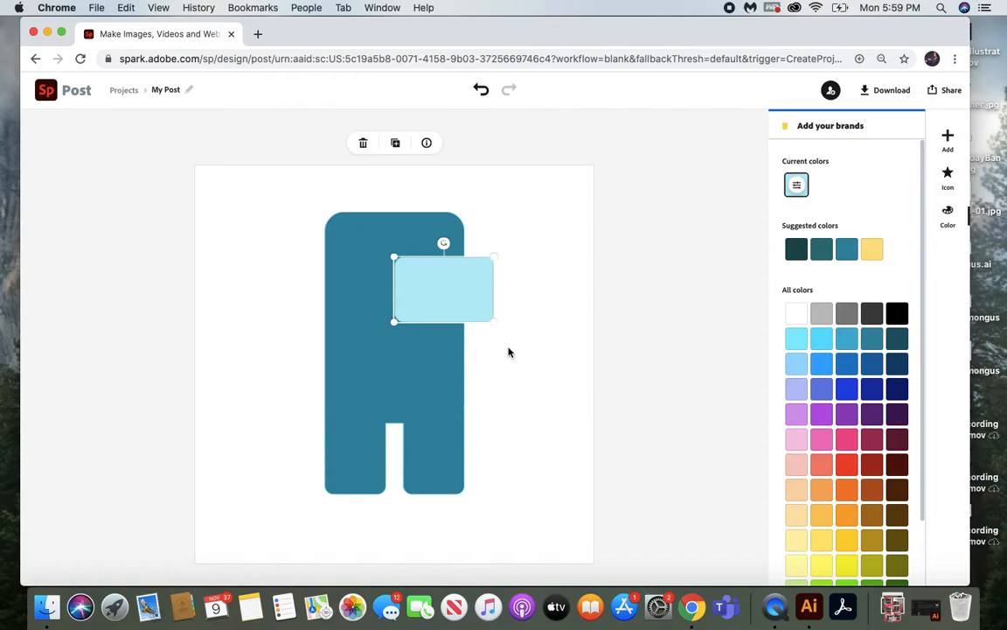
- Search the icons for "bottle" and add the solid large water jug to the canvas
{"action": "left_click", "coordinate": [947, 140]}
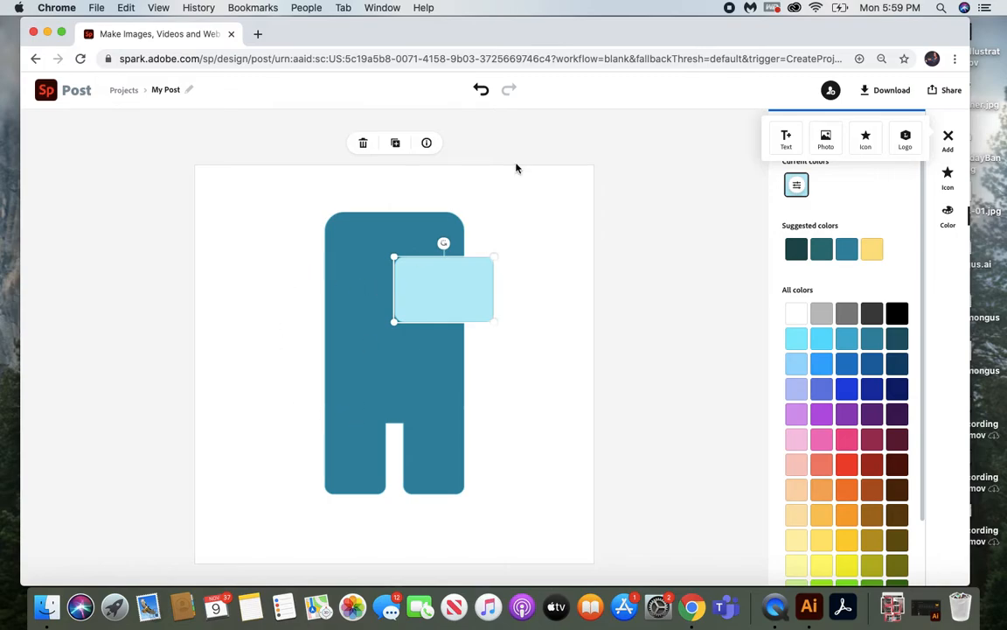
{"action": "left_click", "coordinate": [872, 145]}
{"action": "left_click_drag", "start_coordinate": [884, 181], "coordinate": [758, 187]}
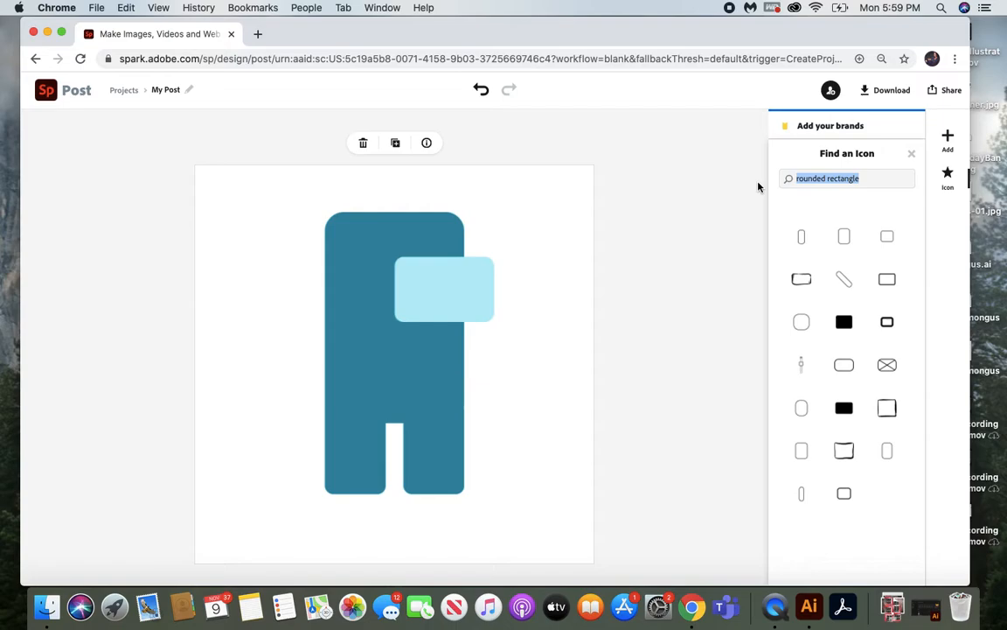
{"action": "key", "text": "BackSpace"}
{"action": "type", "text": "bo"}
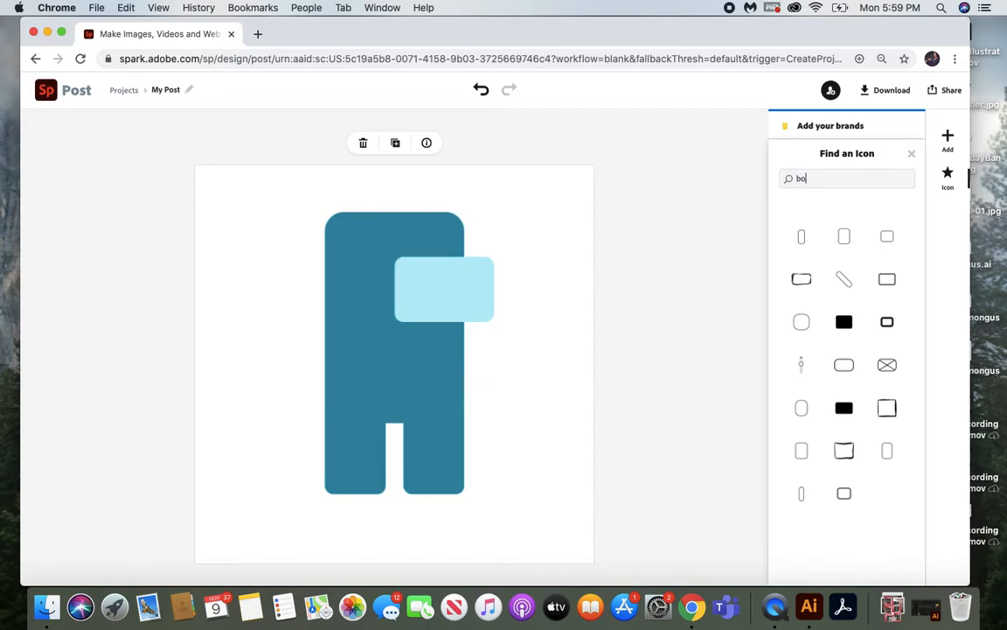
{"action": "type", "text": "ttle"}
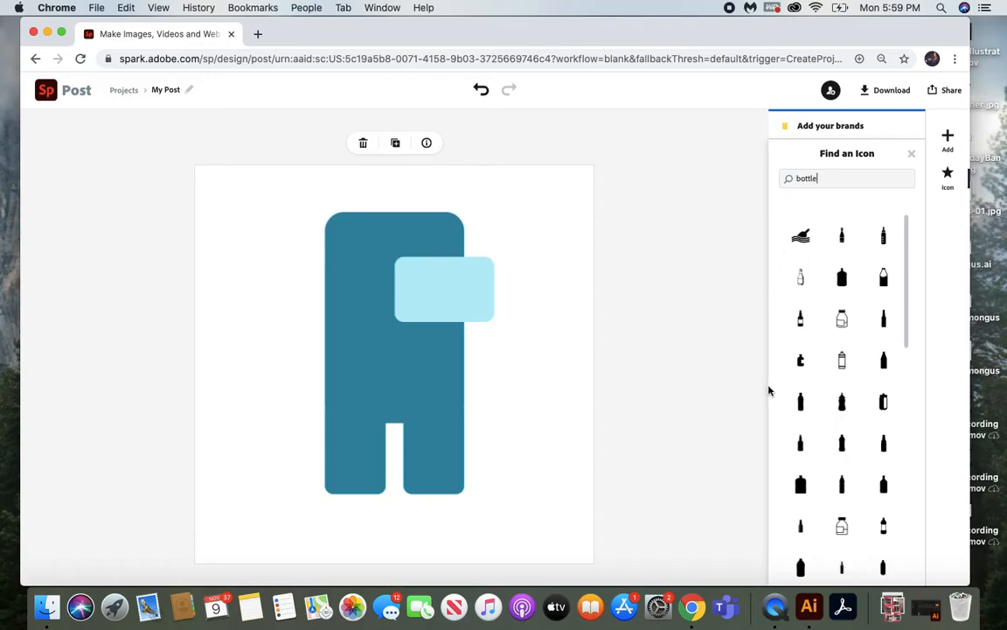
{"action": "scroll", "coordinate": [807, 425], "scroll_direction": "down", "scroll_amount": 2}
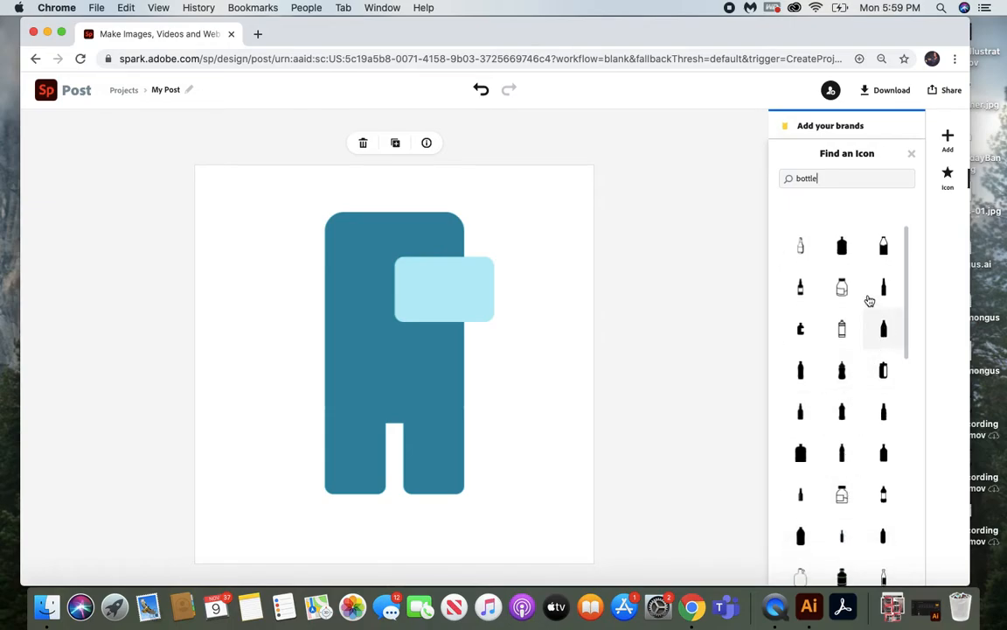
{"action": "left_click", "coordinate": [843, 252]}
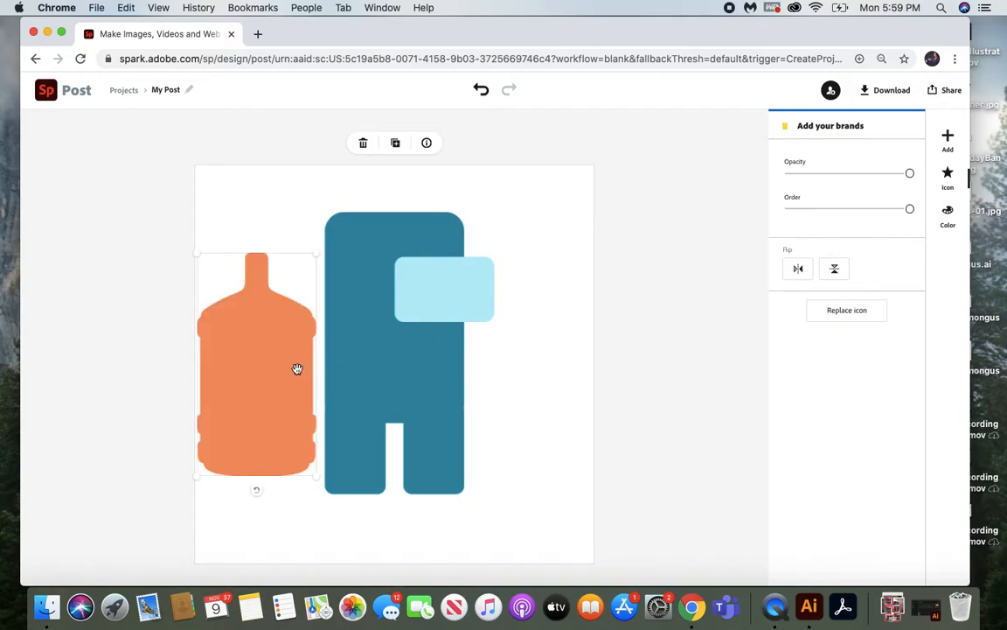
- Move the bottle against the body's left side, flip it upside down, and recolor it the same teal blue as the body
{"action": "left_click_drag", "start_coordinate": [297, 368], "coordinate": [326, 352]}
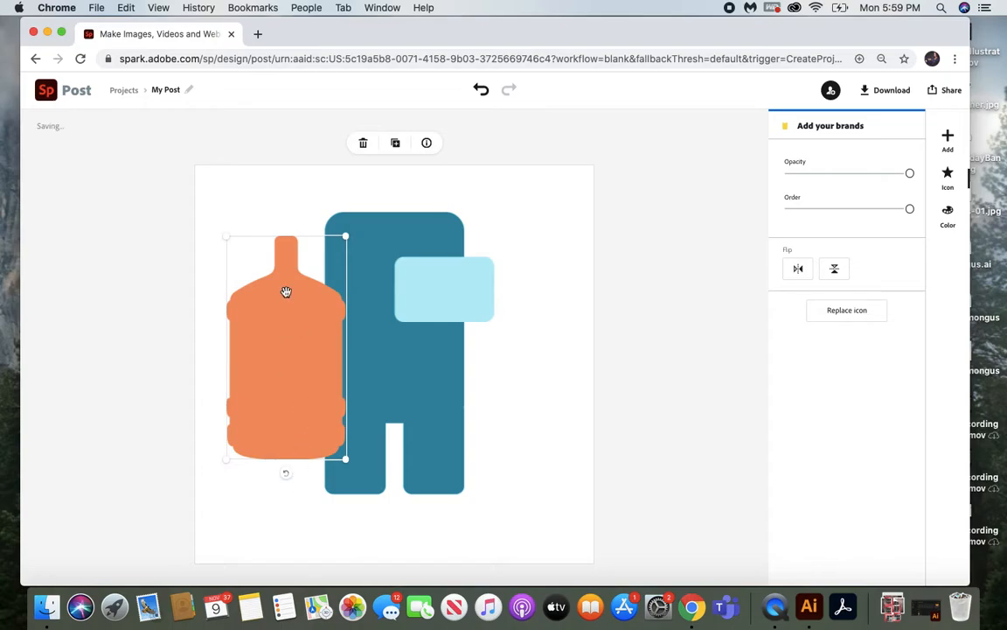
{"action": "left_click", "coordinate": [836, 270]}
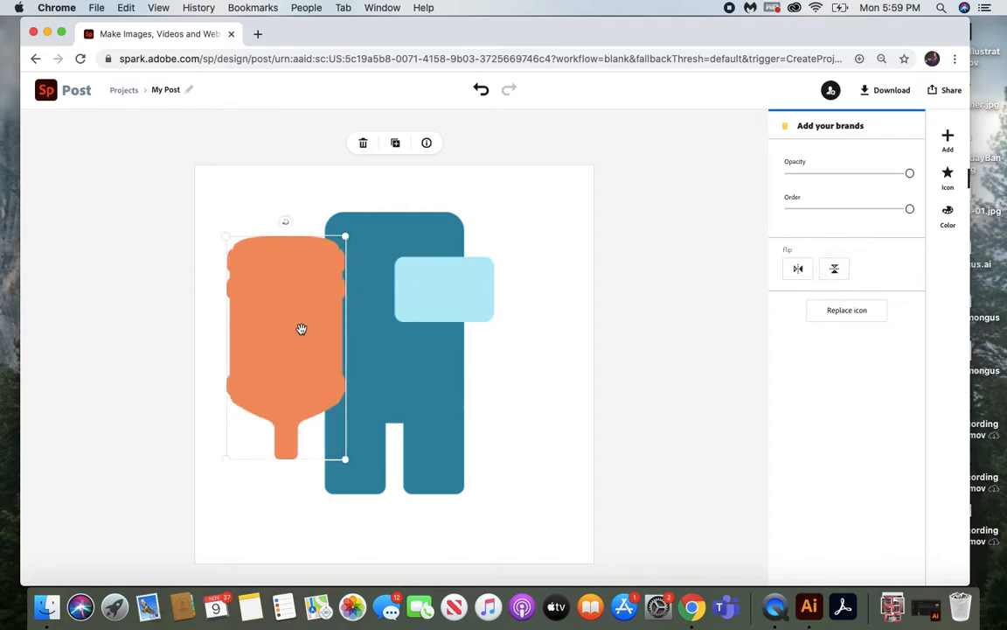
{"action": "left_click", "coordinate": [949, 217]}
{"action": "left_click", "coordinate": [846, 254]}
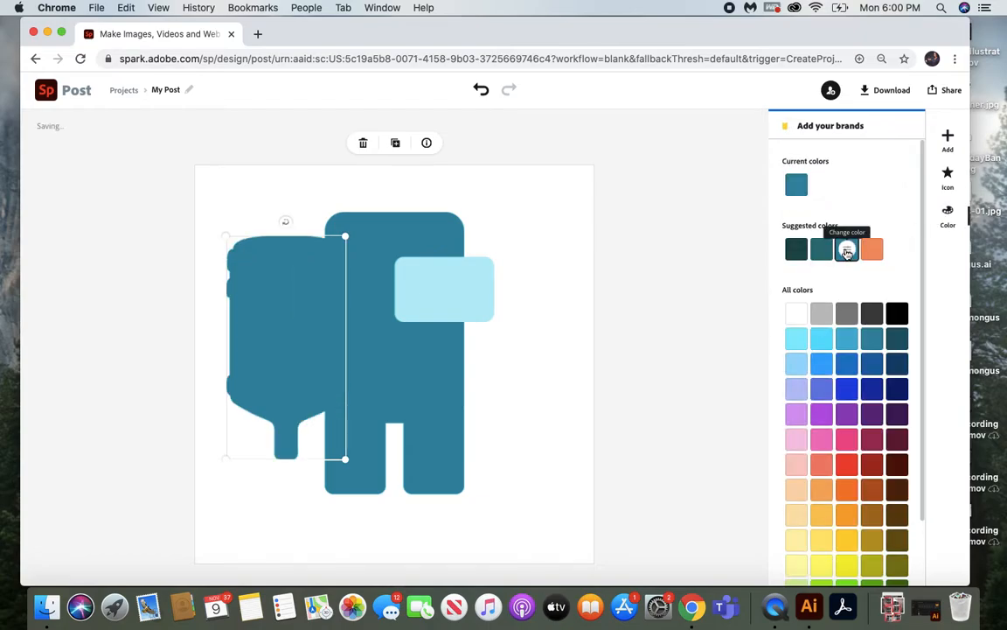
- Move the bottle further over the body's left half as a backpack and send it behind all the other shapes
{"action": "left_click_drag", "start_coordinate": [261, 321], "coordinate": [314, 335]}
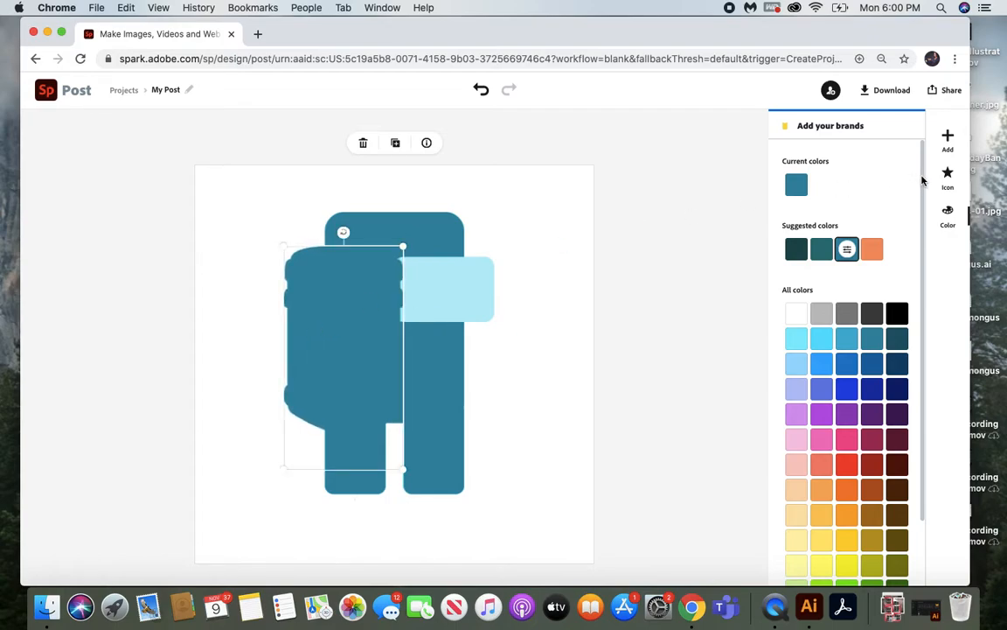
{"action": "left_click", "coordinate": [948, 184]}
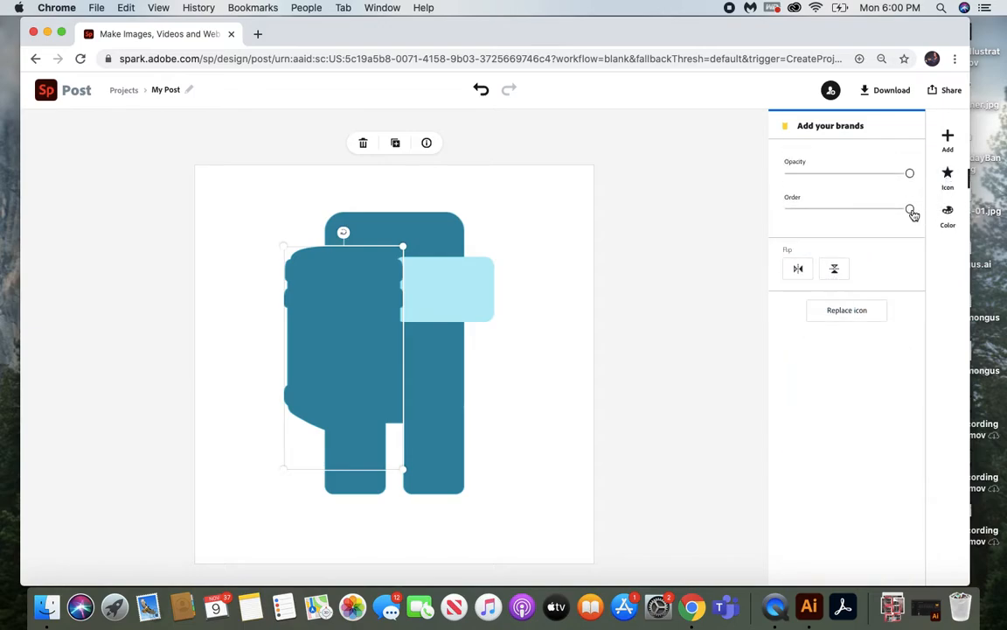
{"action": "left_click_drag", "start_coordinate": [909, 209], "coordinate": [795, 217]}
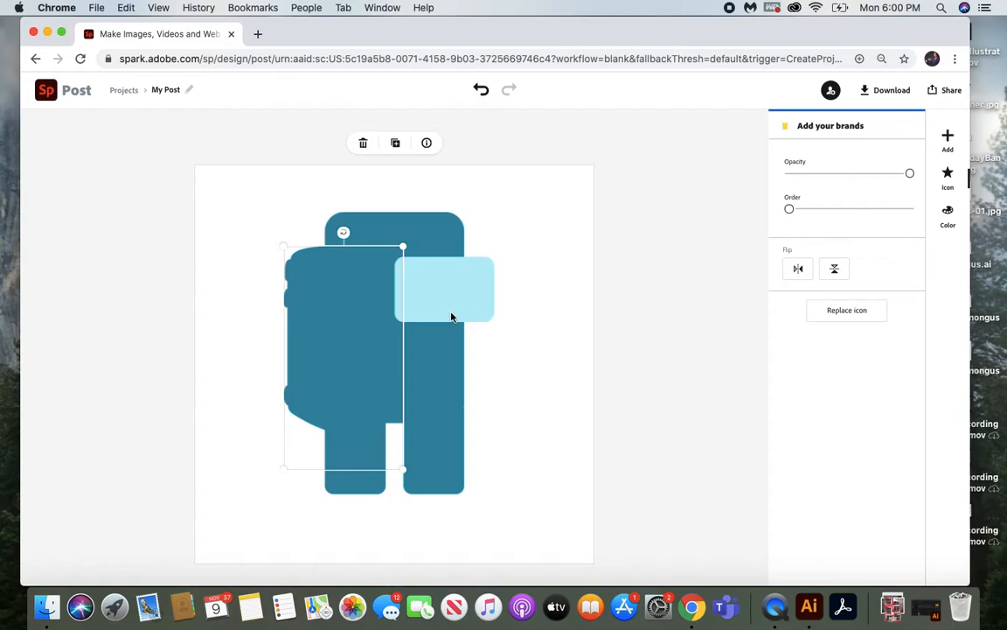
- Shift the main body shape slightly downward over the legs and deselect it
{"action": "left_click_drag", "start_coordinate": [330, 325], "coordinate": [330, 330]}
{"action": "left_click", "coordinate": [590, 388]}
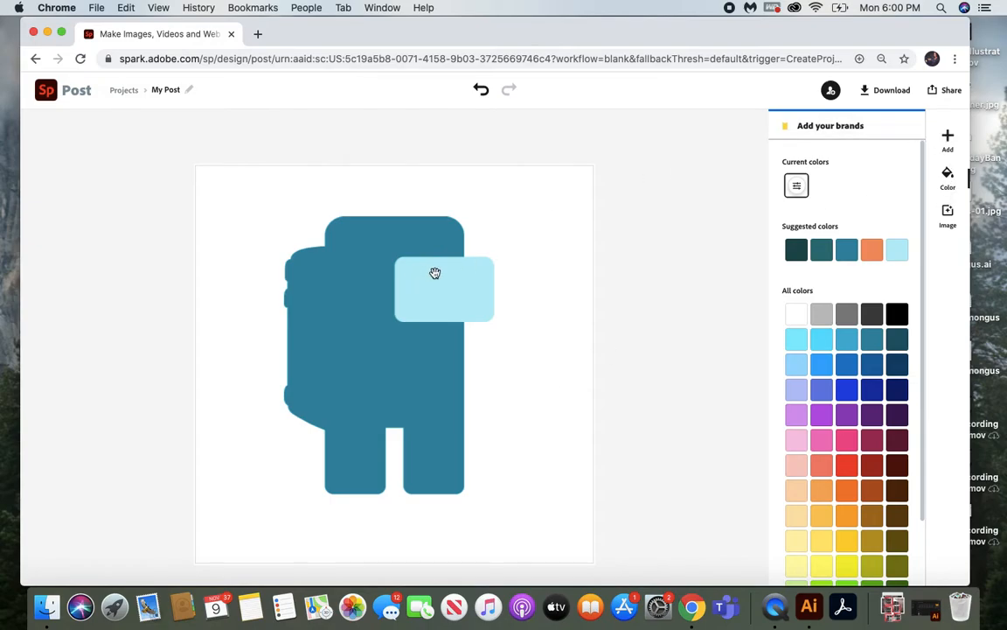
- Search the icons for "line" and look through the results for a thick bar shape for the visor highlight
{"action": "left_click", "coordinate": [948, 138]}
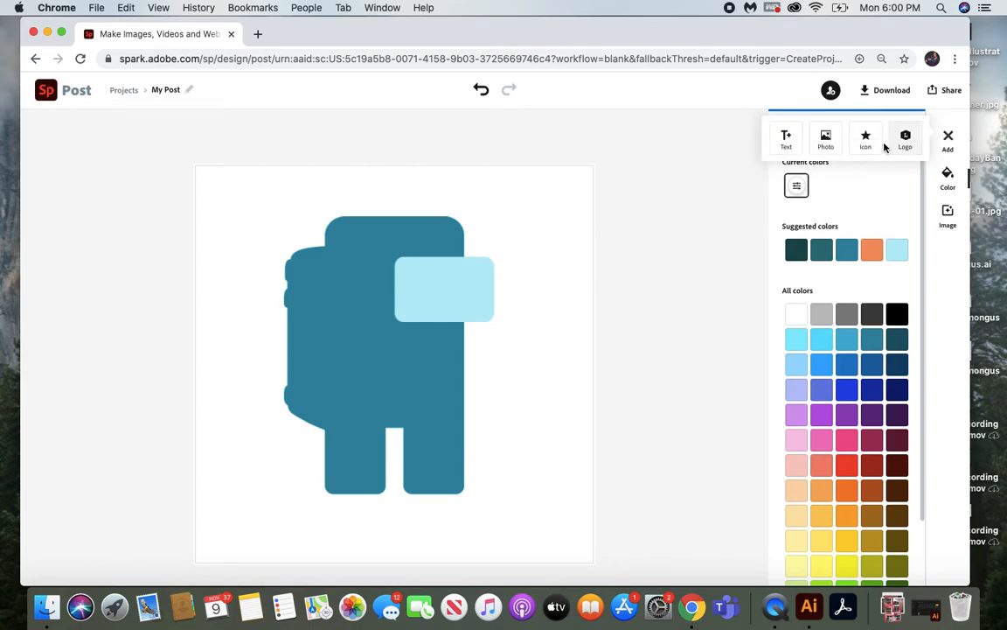
{"action": "left_click", "coordinate": [865, 140]}
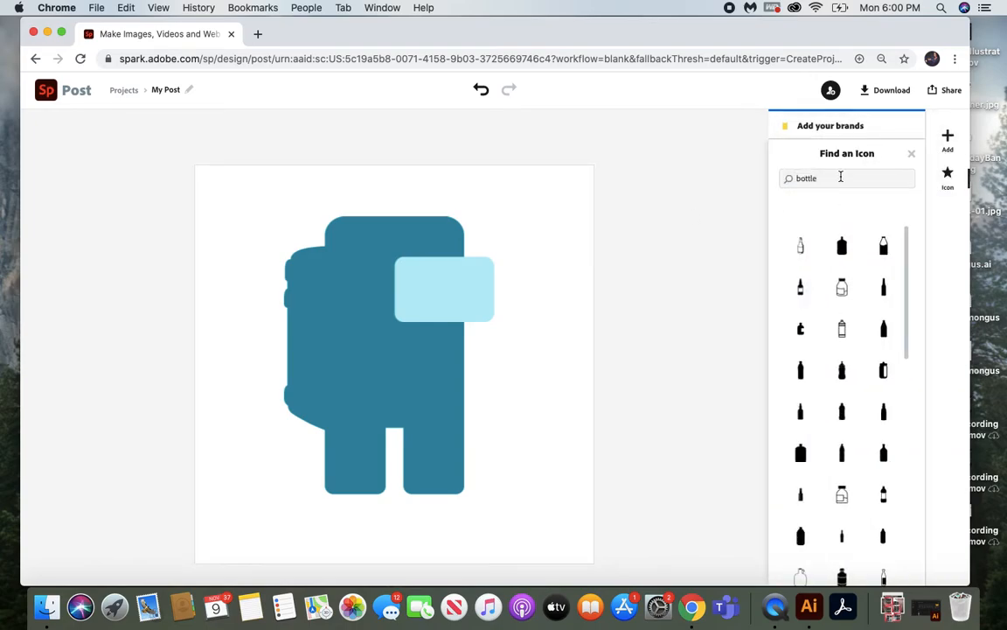
{"action": "left_click_drag", "start_coordinate": [840, 177], "coordinate": [774, 180]}
{"action": "key", "text": "BackSpace"}
{"action": "type", "text": "line"}
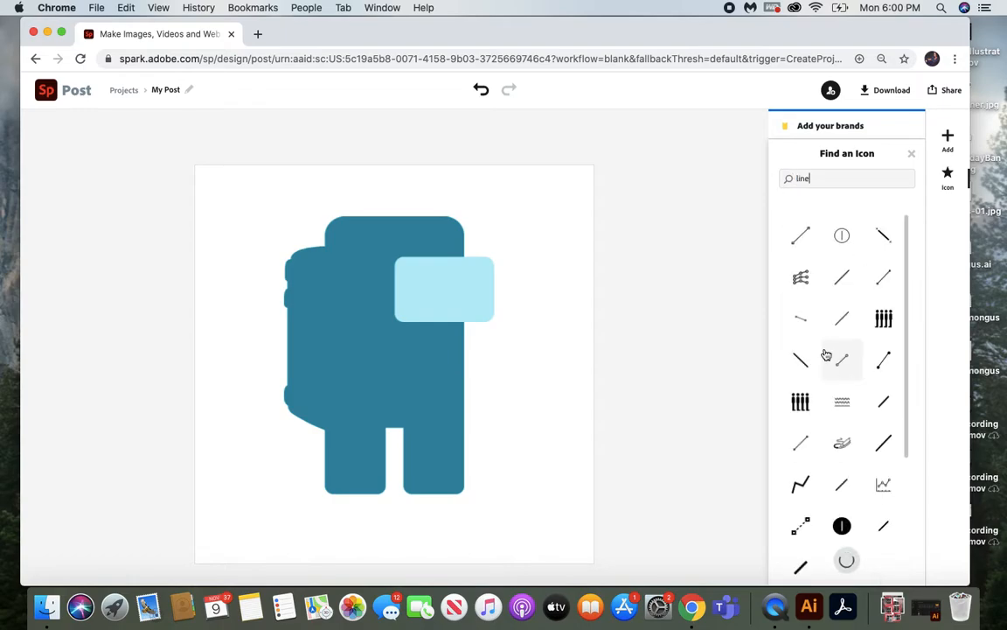
{"action": "scroll", "coordinate": [884, 425], "scroll_direction": "down", "scroll_amount": 2}
{"action": "scroll", "coordinate": [884, 425], "scroll_direction": "down", "scroll_amount": 4}
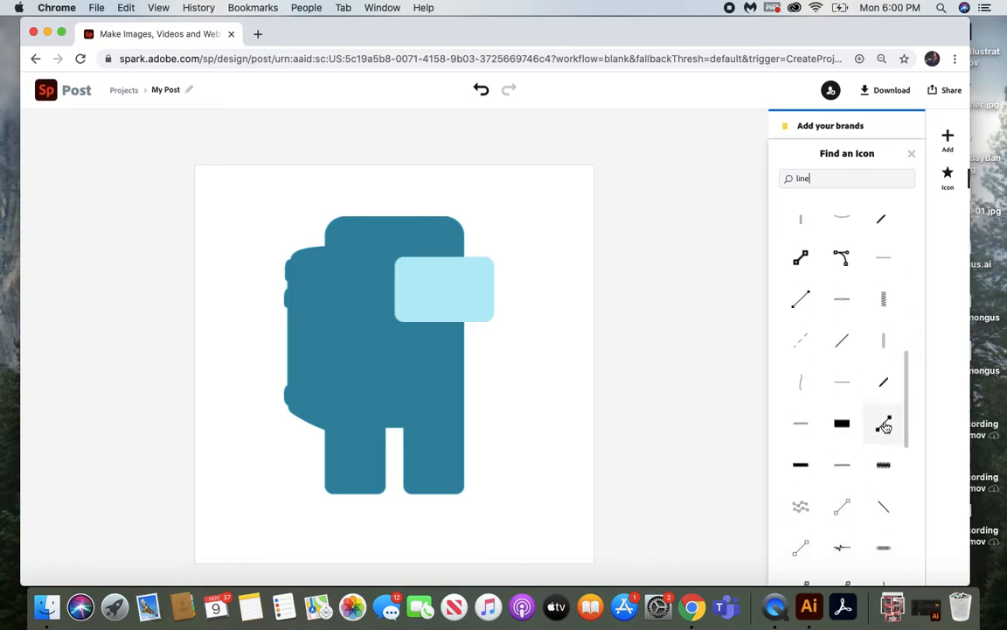
{"action": "scroll", "coordinate": [885, 426], "scroll_direction": "down", "scroll_amount": 10}
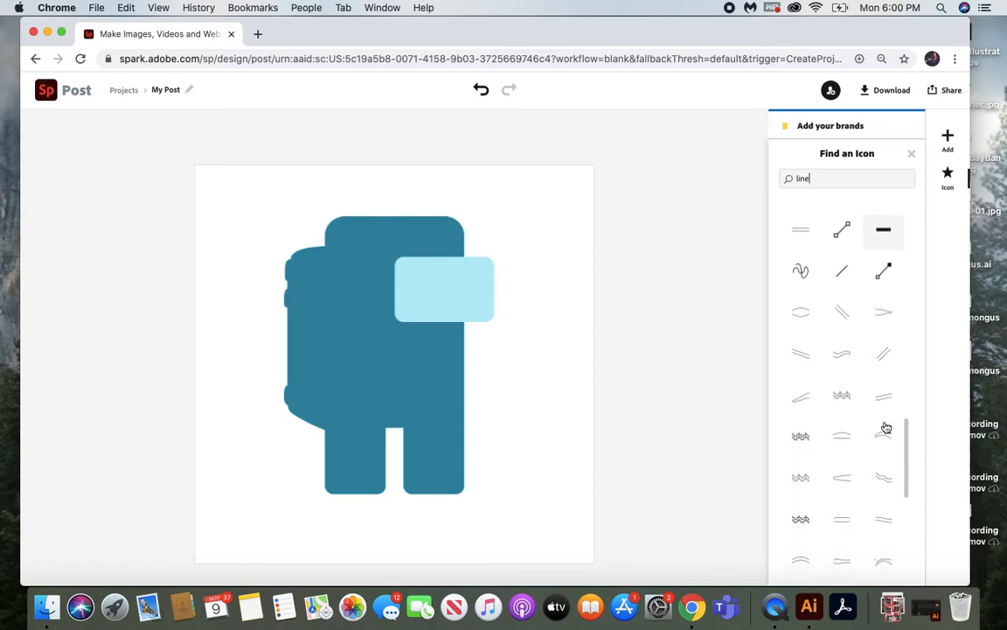
{"action": "scroll", "coordinate": [886, 427], "scroll_direction": "down", "scroll_amount": 10}
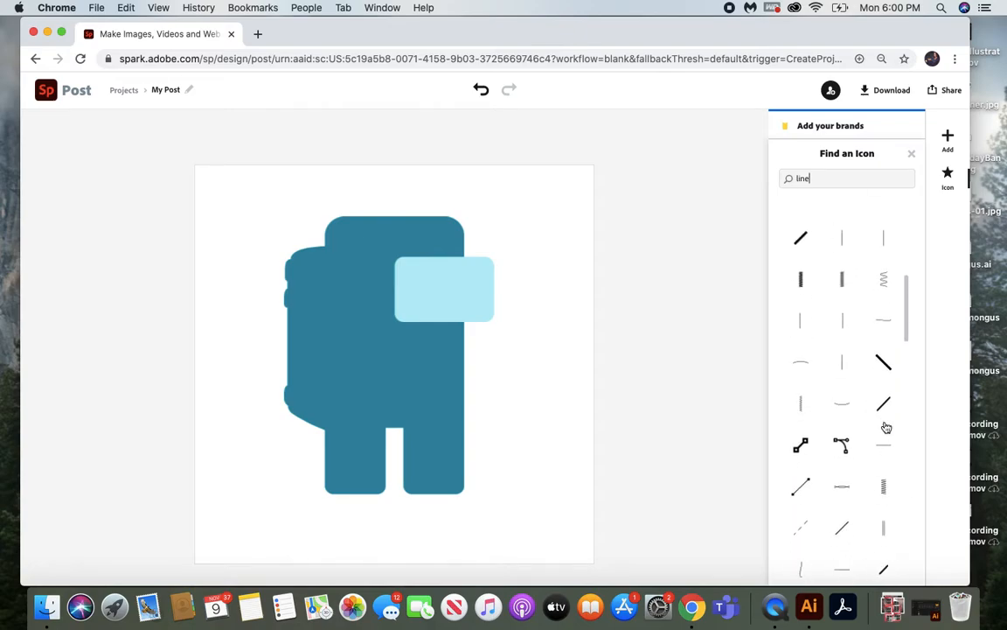
{"action": "scroll", "coordinate": [885, 426], "scroll_direction": "up", "scroll_amount": 5}
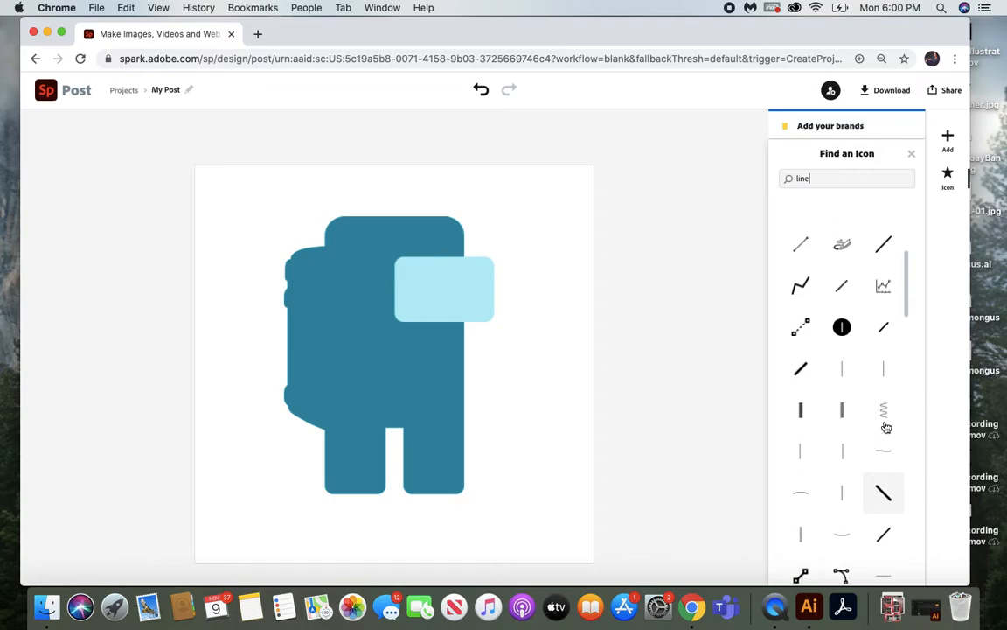
{"action": "scroll", "coordinate": [885, 425], "scroll_direction": "up", "scroll_amount": 6}
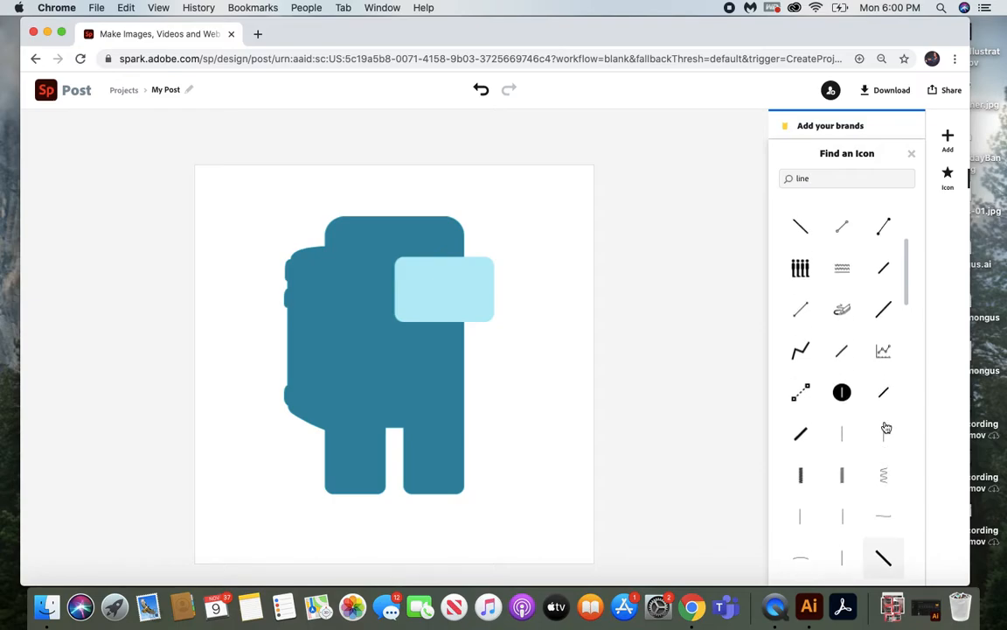
- Search the icons for "rounded rectangle" and check the results for a solid highlight shape
{"action": "double_click", "coordinate": [815, 177]}
{"action": "key", "text": "BackSpace"}
{"action": "type", "text": "rounded reta"}
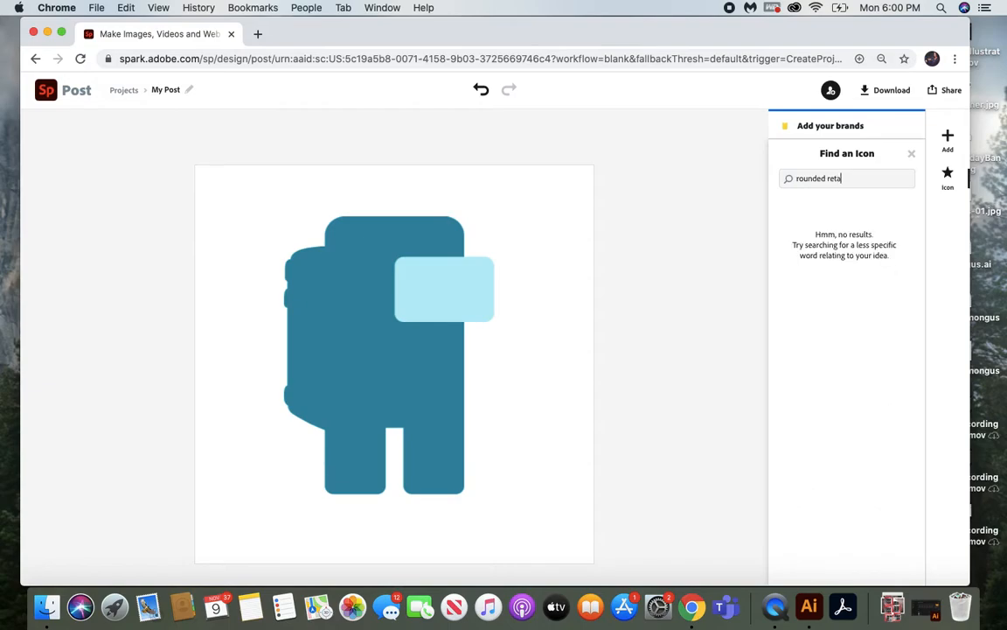
{"action": "type", "text": "gle"}
{"action": "right_click", "coordinate": [840, 178]}
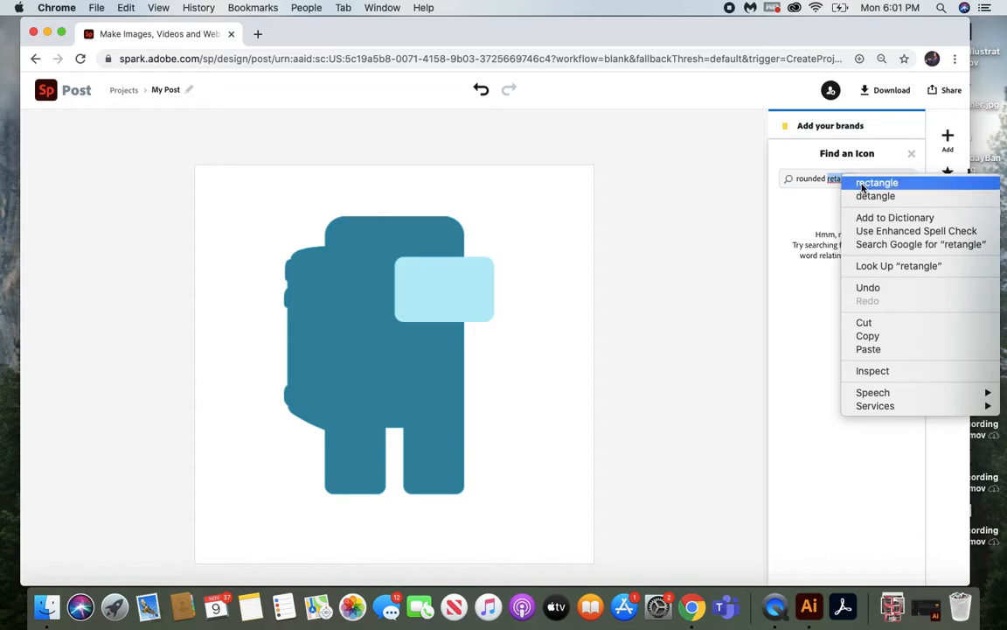
{"action": "left_click", "coordinate": [877, 182]}
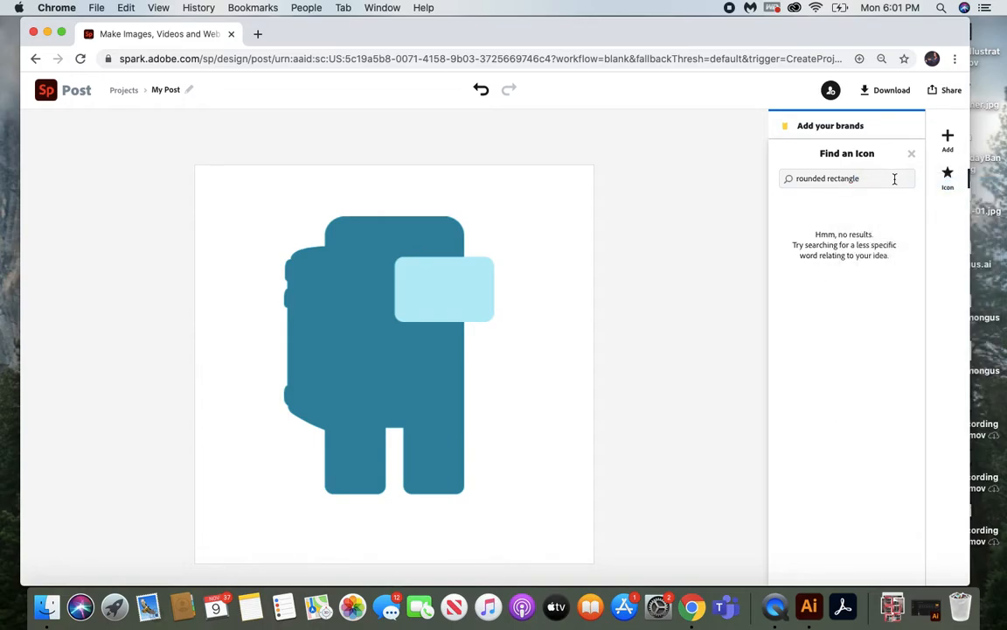
{"action": "key", "text": "Return"}
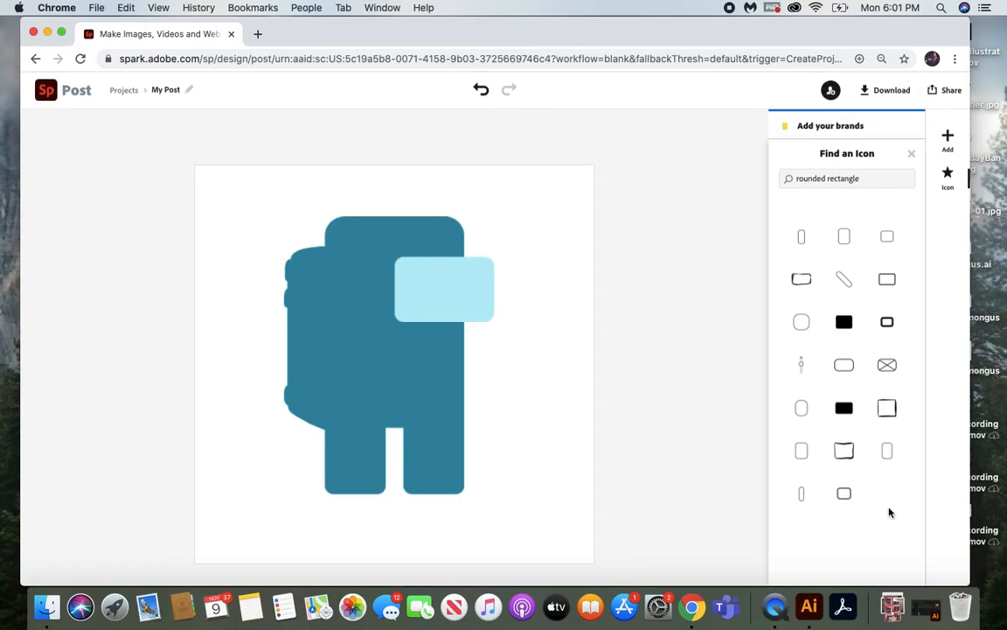
- Search the icons for "oval" and add the solid horizontal bar with rounded ends to the canvas
{"action": "left_click_drag", "start_coordinate": [873, 178], "coordinate": [787, 181]}
{"action": "key", "text": "BackSpace"}
{"action": "type", "text": "oval"}
{"action": "key", "text": "Return"}
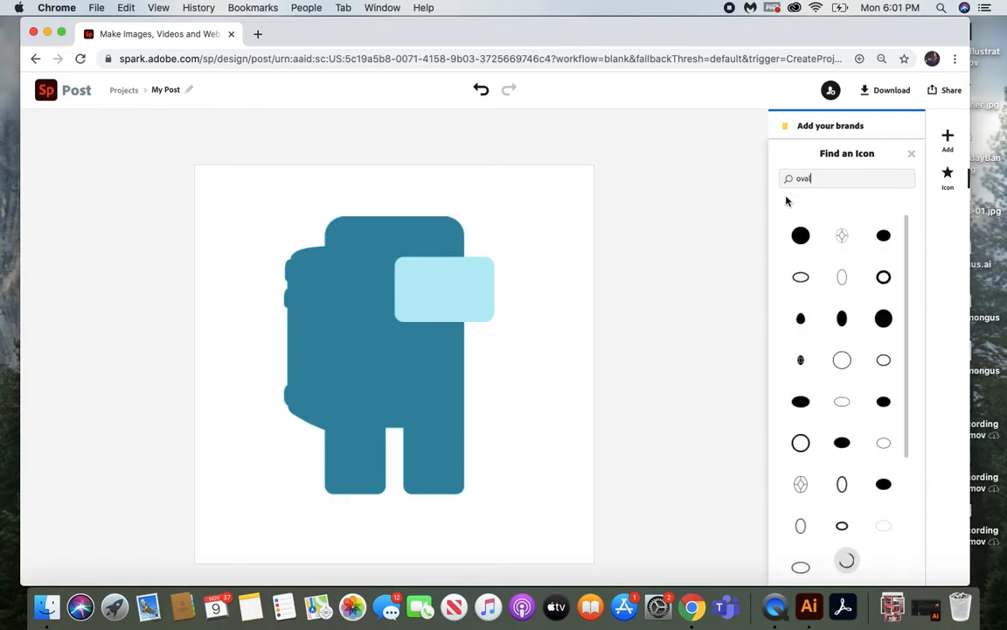
{"action": "scroll", "coordinate": [830, 380], "scroll_direction": "down", "scroll_amount": 3}
{"action": "scroll", "coordinate": [828, 380], "scroll_direction": "down", "scroll_amount": 10}
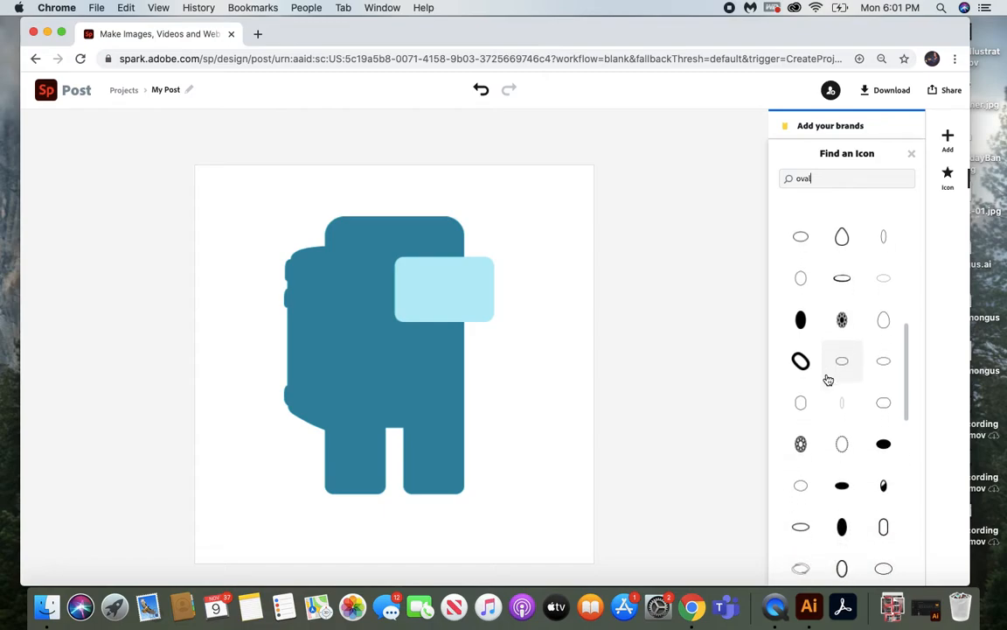
{"action": "scroll", "coordinate": [829, 379], "scroll_direction": "down", "scroll_amount": 10}
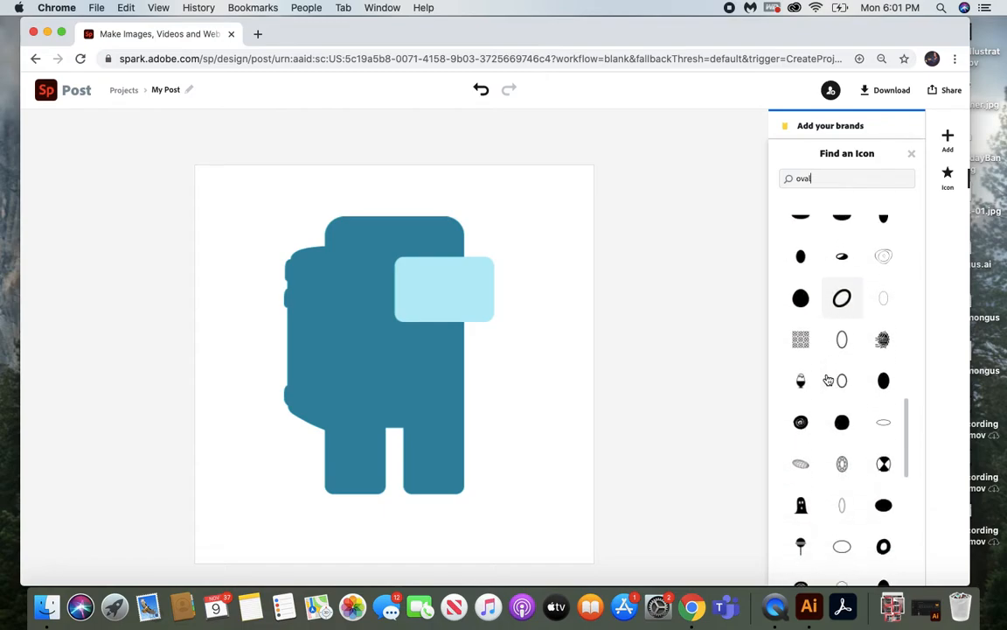
{"action": "scroll", "coordinate": [829, 380], "scroll_direction": "down", "scroll_amount": 10}
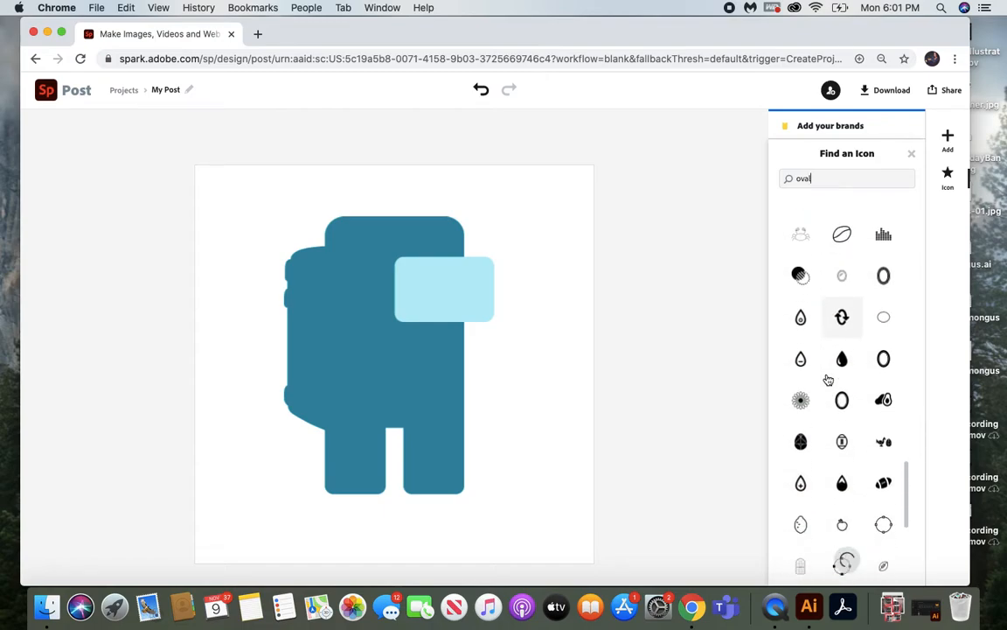
{"action": "scroll", "coordinate": [829, 380], "scroll_direction": "down", "scroll_amount": 3}
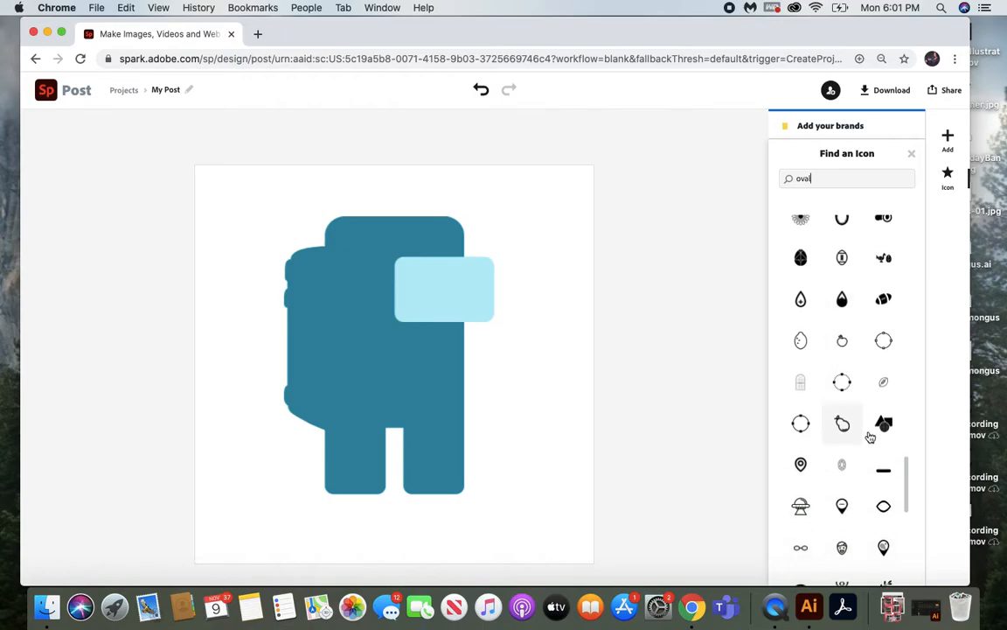
{"action": "left_click", "coordinate": [884, 475]}
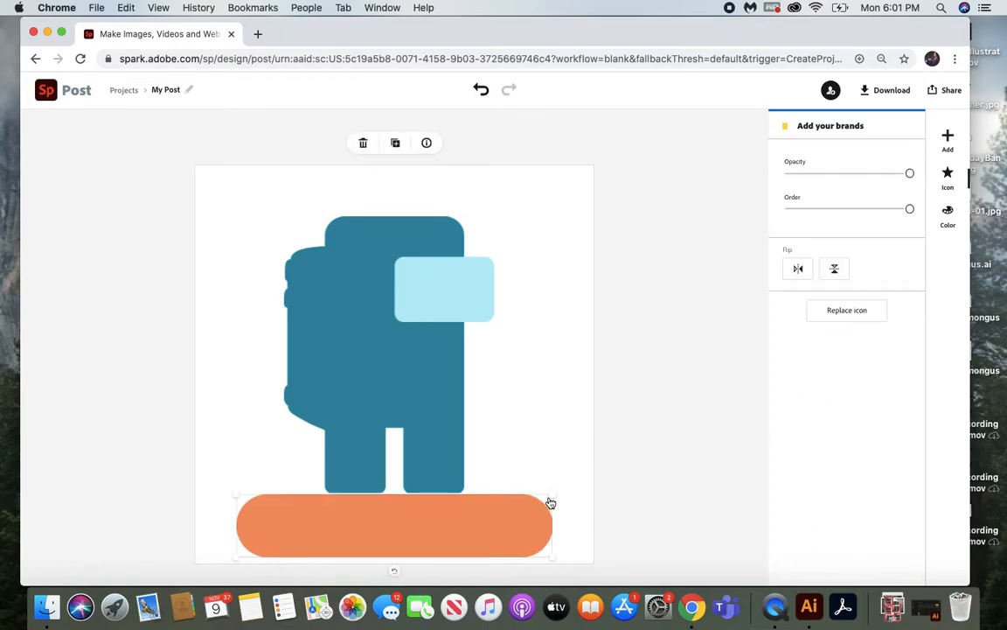
- Shrink the rounded bar, place it in the visor's upper-left corner, and recolor it white
{"action": "left_click_drag", "start_coordinate": [550, 503], "coordinate": [421, 276]}
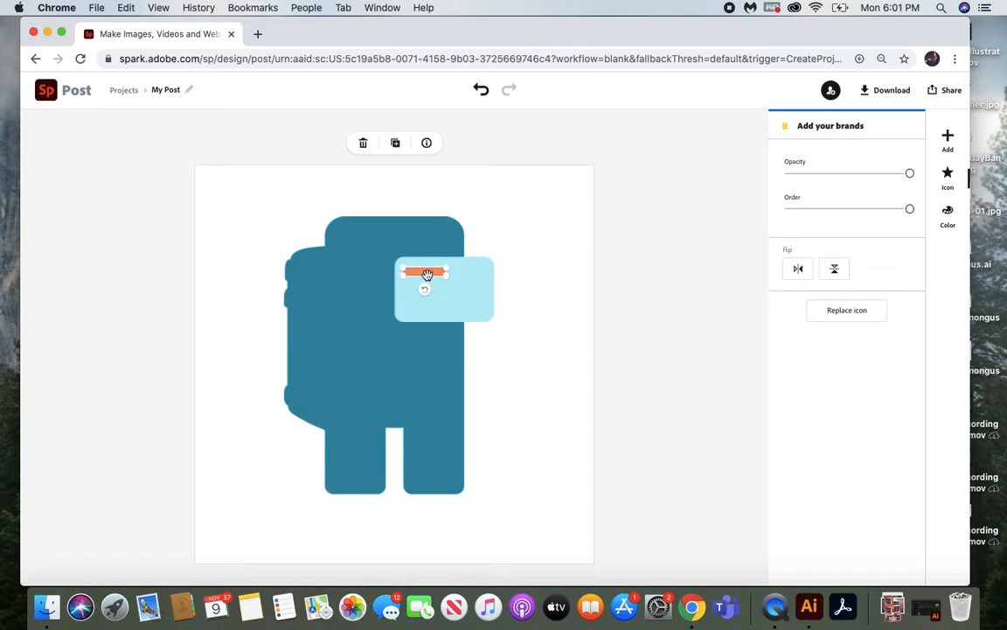
{"action": "left_click", "coordinate": [947, 213]}
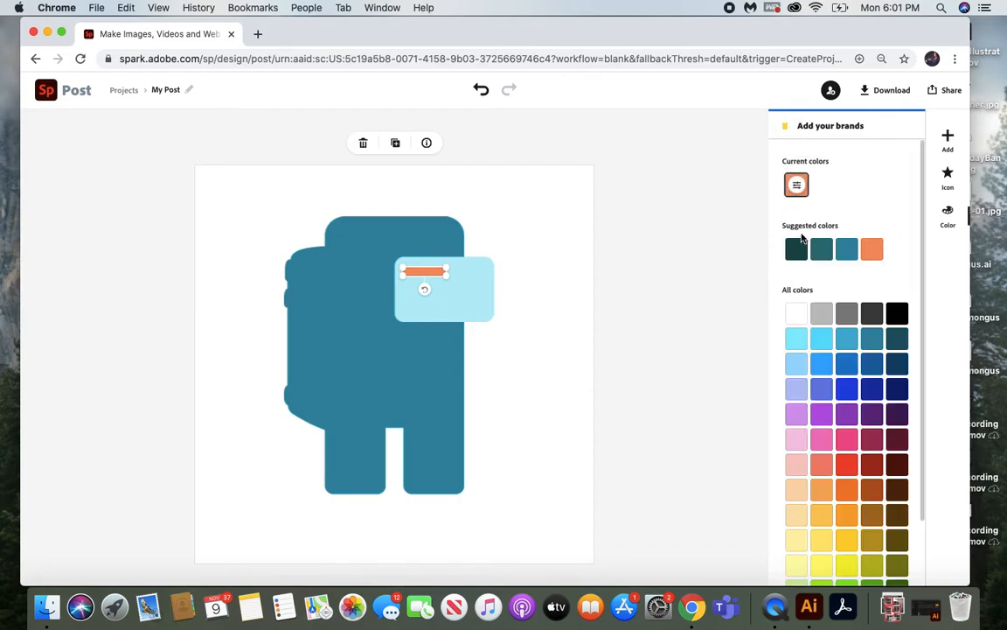
{"action": "left_click", "coordinate": [794, 315]}
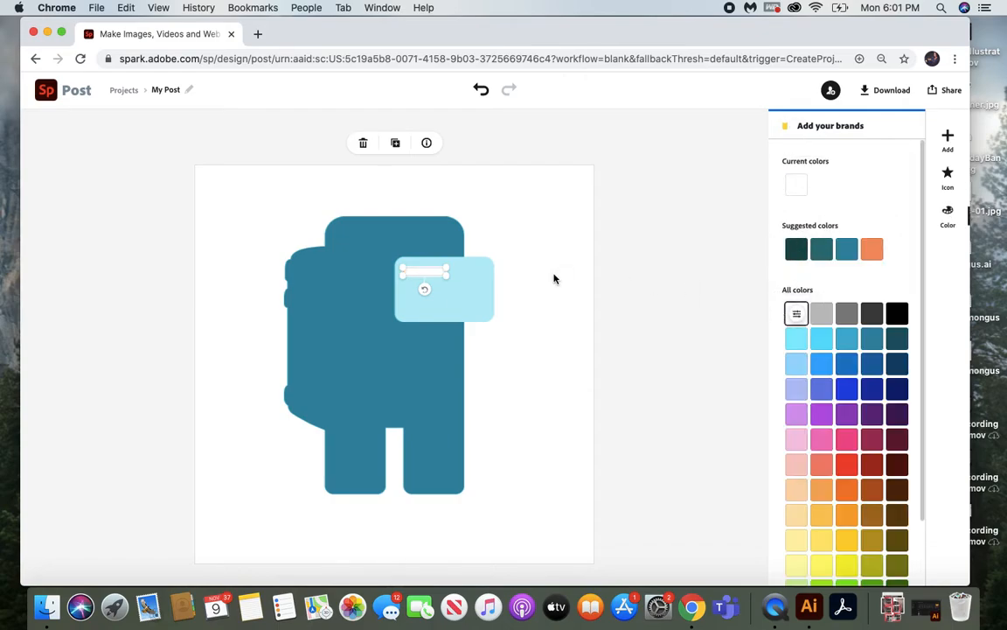
{"action": "left_click", "coordinate": [432, 276]}
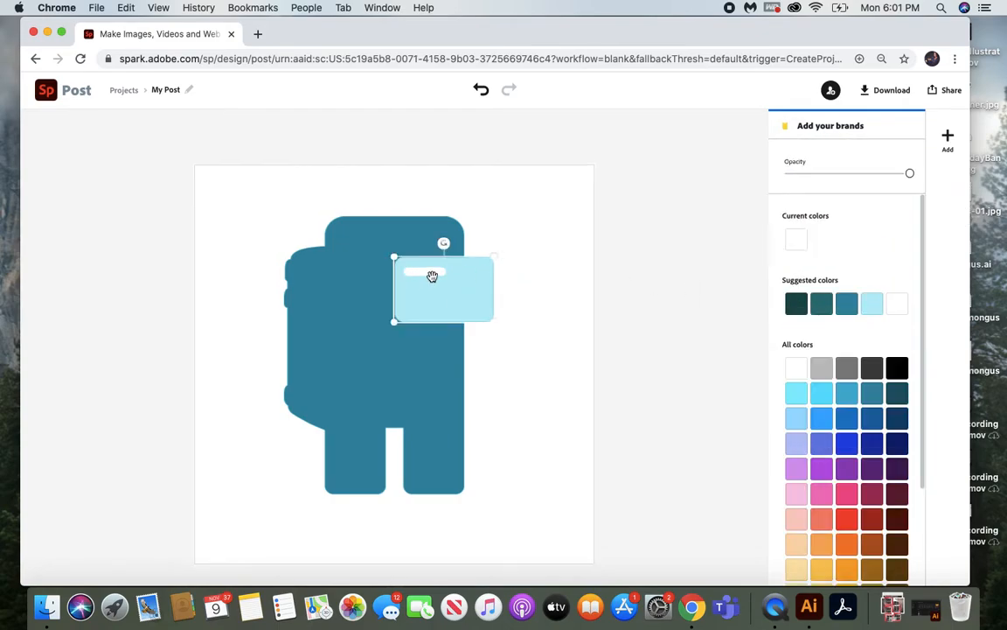
{"action": "left_click", "coordinate": [427, 278]}
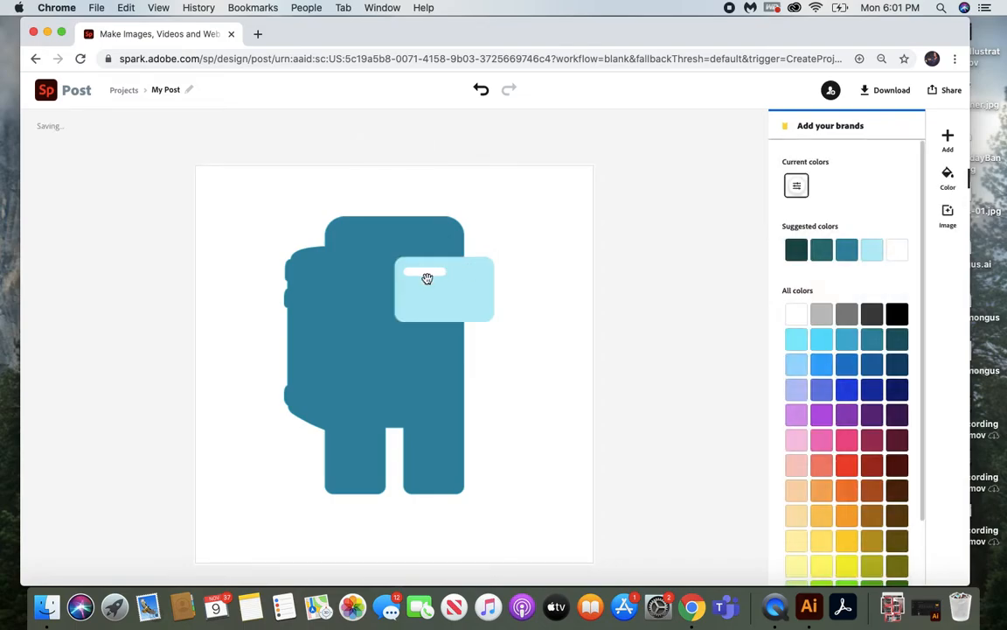
- Search the icons for "circle" and add a solid filled circle to the canvas
{"action": "left_click", "coordinate": [948, 138]}
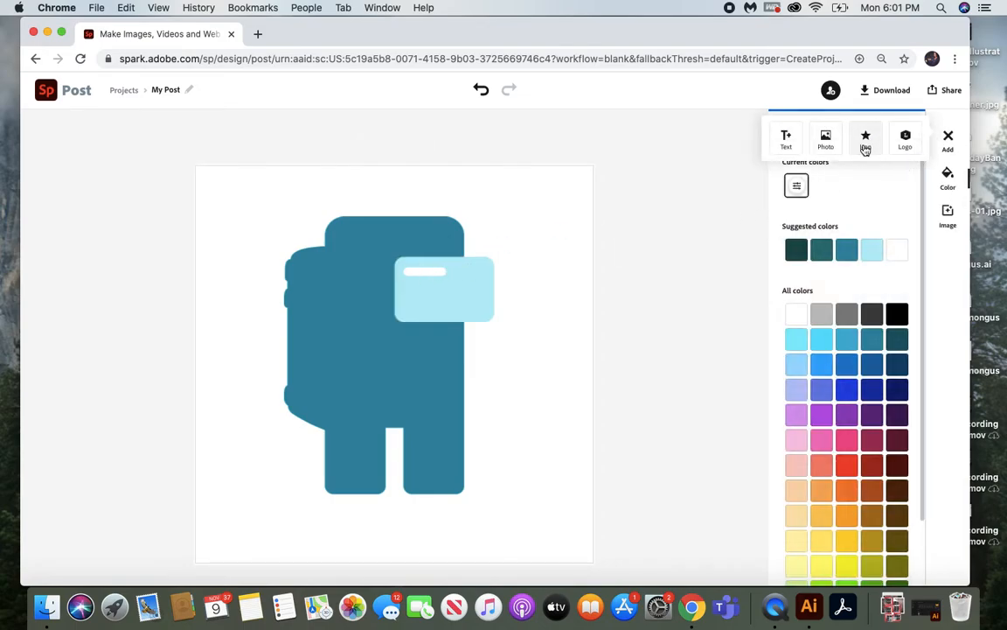
{"action": "left_click", "coordinate": [868, 142]}
{"action": "left_click_drag", "start_coordinate": [843, 175], "coordinate": [771, 175]}
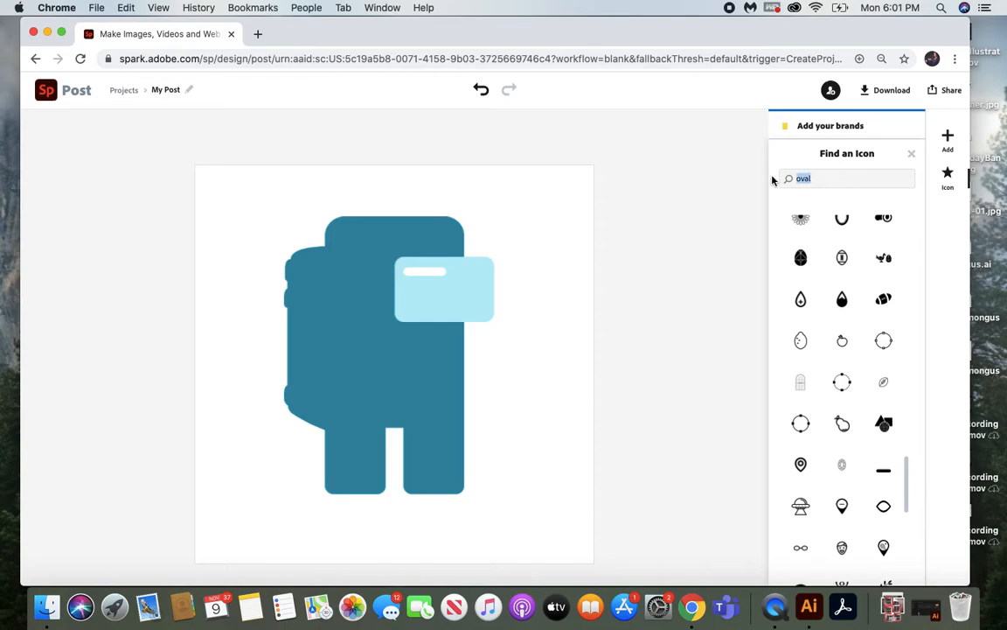
{"action": "key", "text": "BackSpace"}
{"action": "type", "text": "circle"}
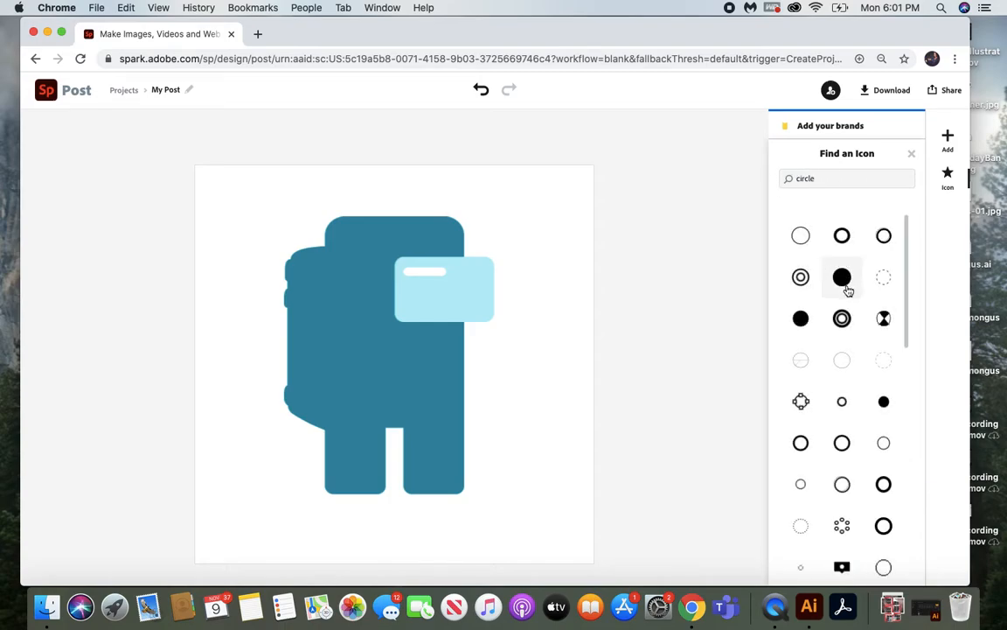
{"action": "left_click", "coordinate": [802, 322]}
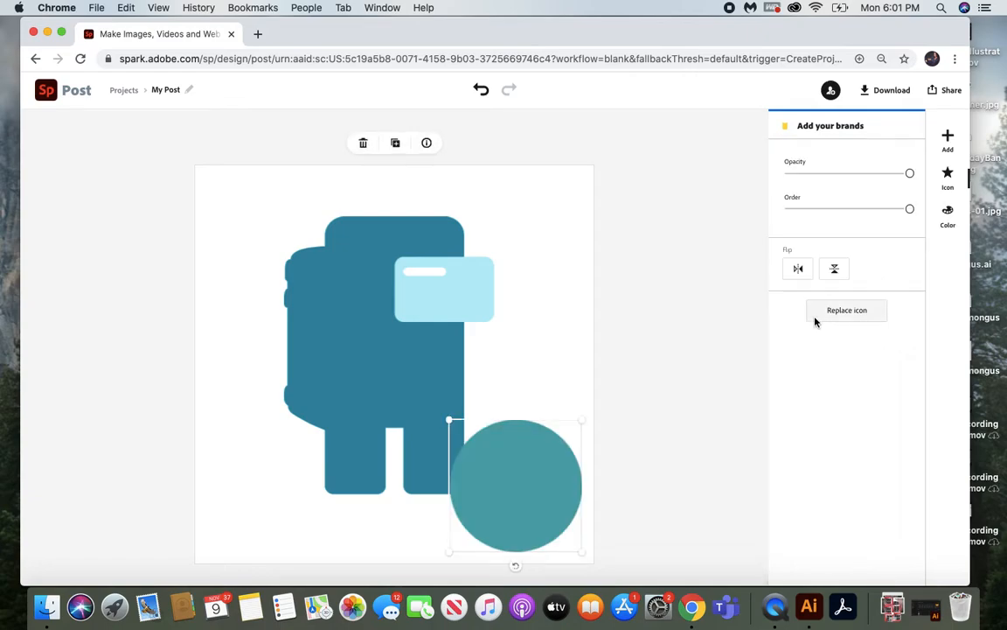
- Recolor the circle white, shrink it to a small dot, and place it on the visor just right of the bar
{"action": "left_click", "coordinate": [947, 214]}
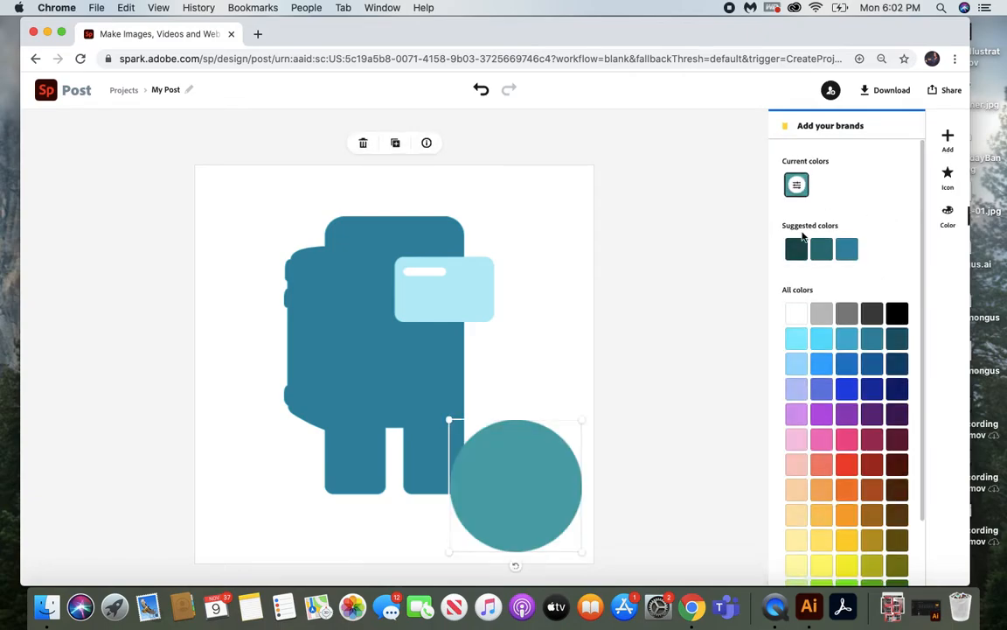
{"action": "left_click", "coordinate": [796, 313]}
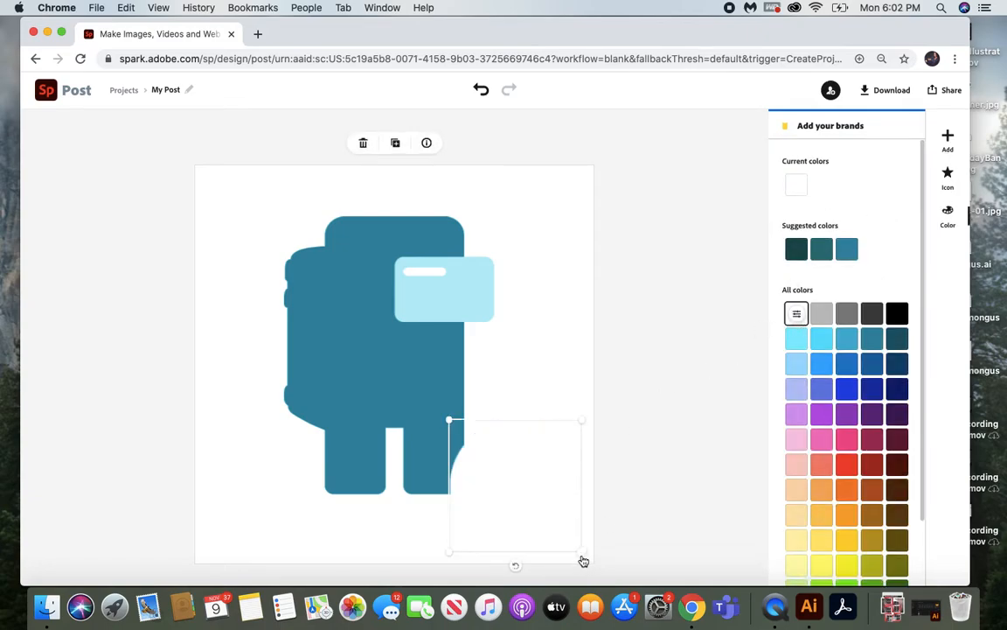
{"action": "left_click_drag", "start_coordinate": [584, 561], "coordinate": [461, 271]}
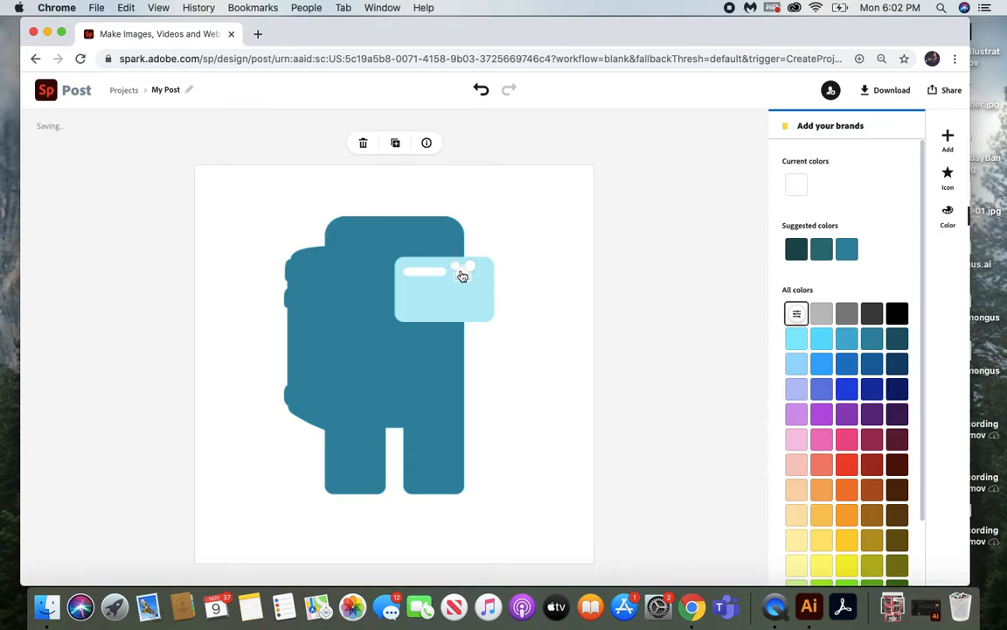
{"action": "left_click", "coordinate": [561, 298]}
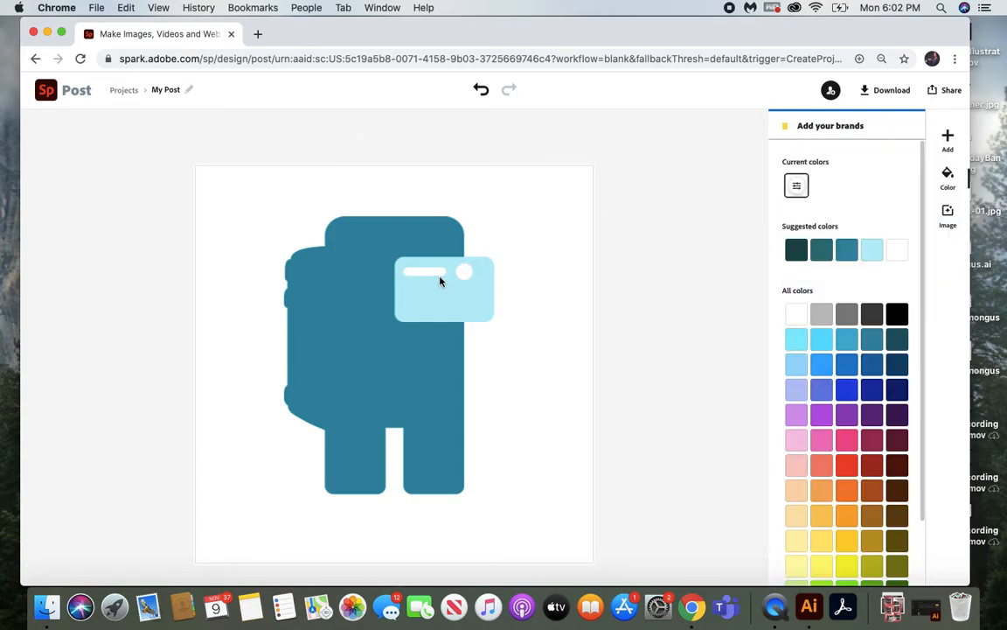
- Enlarge the white highlight bar slightly and adjust its position so it ends close to the white dot
{"action": "left_click_drag", "start_coordinate": [441, 280], "coordinate": [429, 276]}
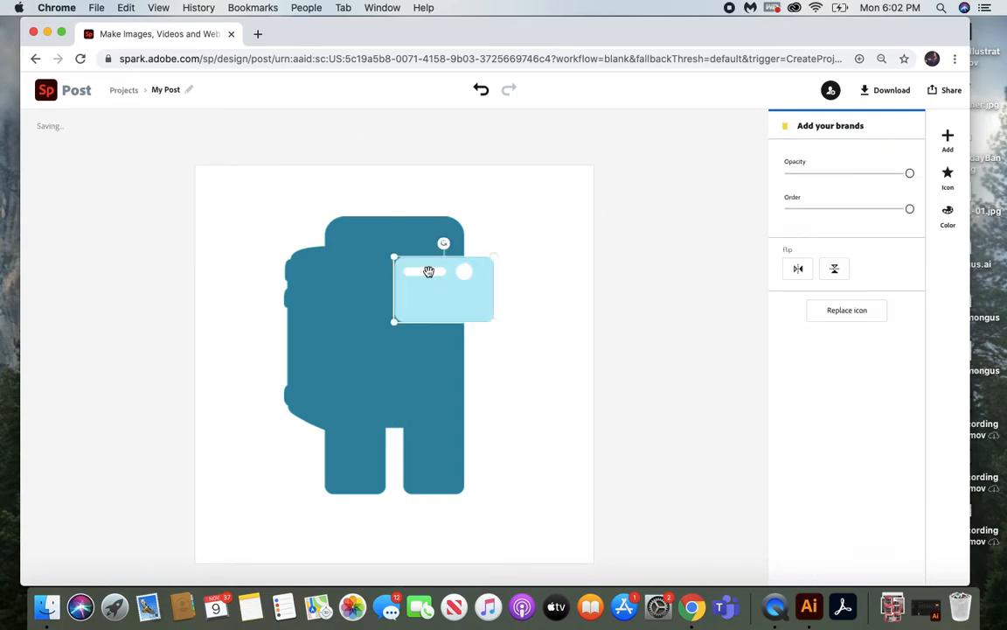
{"action": "left_click", "coordinate": [427, 274]}
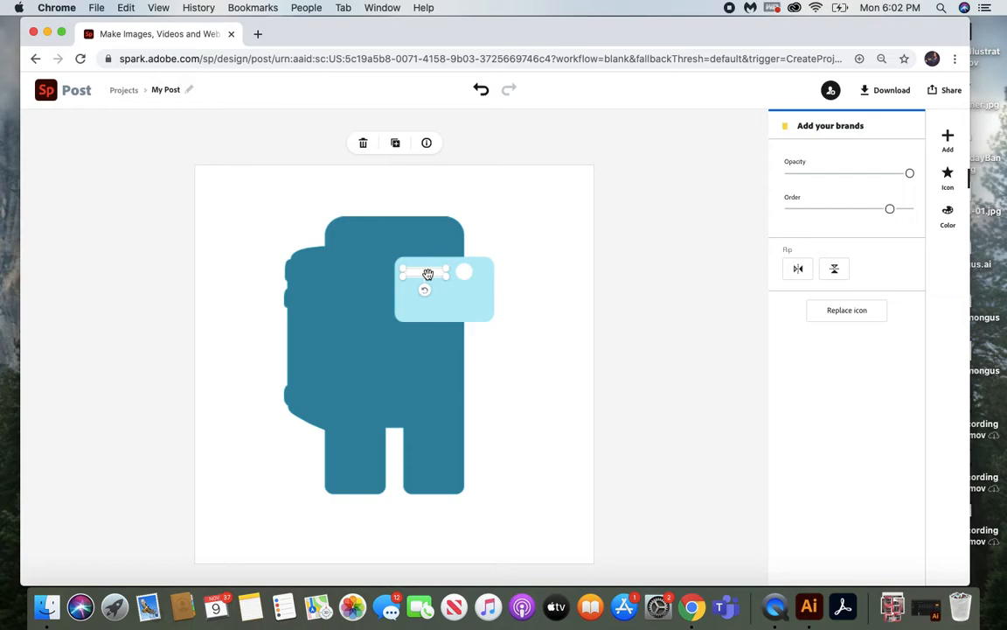
{"action": "key", "text": "Right"}
{"action": "key", "text": "Right"}
{"action": "key", "text": "Right"}
{"action": "key", "text": "Right"}
{"action": "left_click_drag", "start_coordinate": [411, 274], "coordinate": [405, 270]}
{"action": "left_click", "coordinate": [599, 249]}
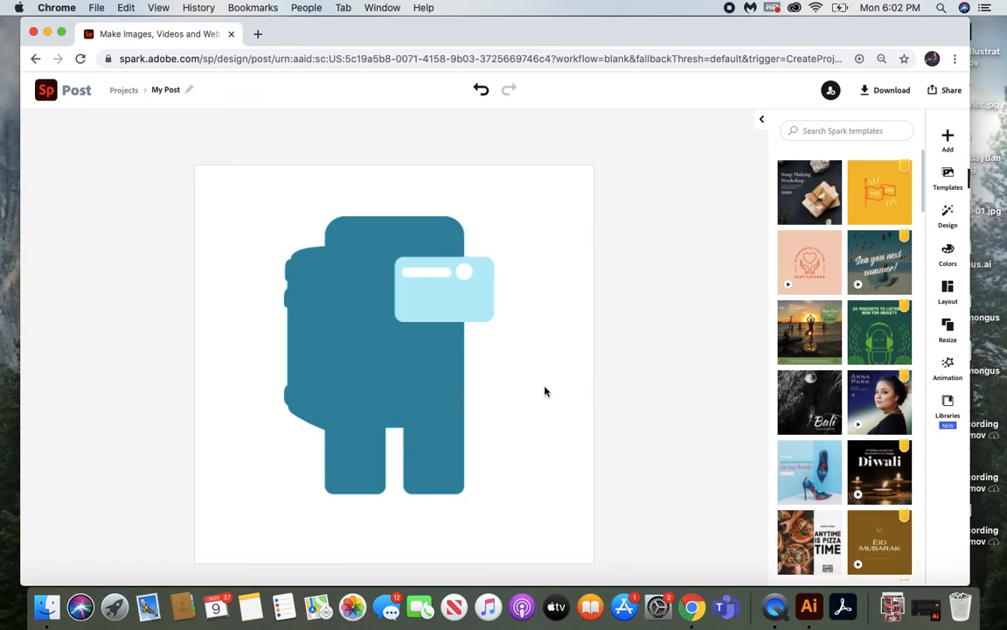
- Search the icons for "hat", refine the search to "cowboy hat", and add a solid cowboy hat to the canvas
{"action": "left_click", "coordinate": [947, 142]}
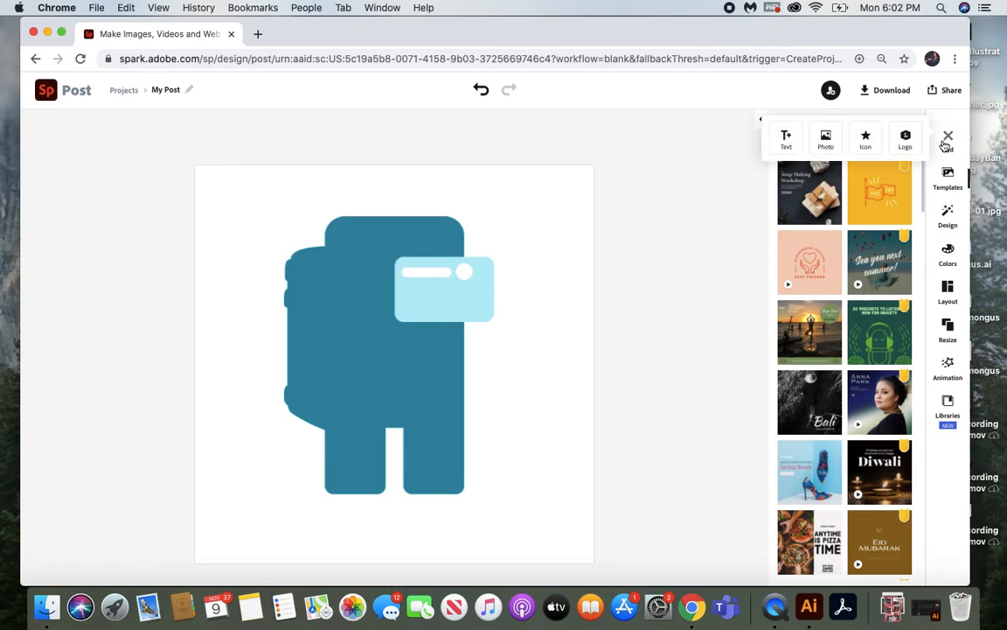
{"action": "left_click", "coordinate": [865, 140]}
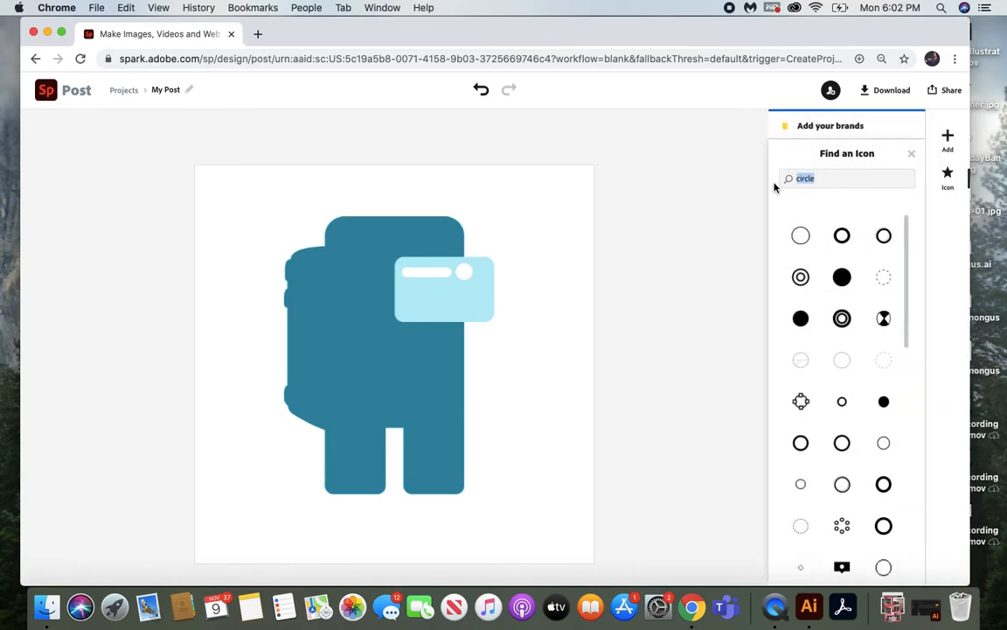
{"action": "key", "text": "BackSpace"}
{"action": "type", "text": "hat"}
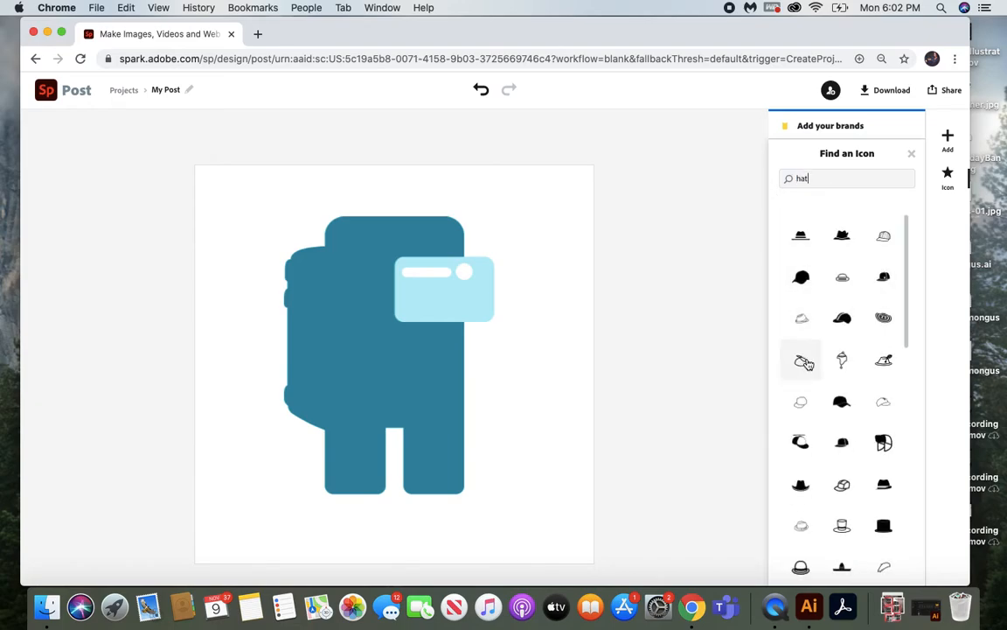
{"action": "scroll", "coordinate": [830, 401], "scroll_direction": "down", "scroll_amount": 5}
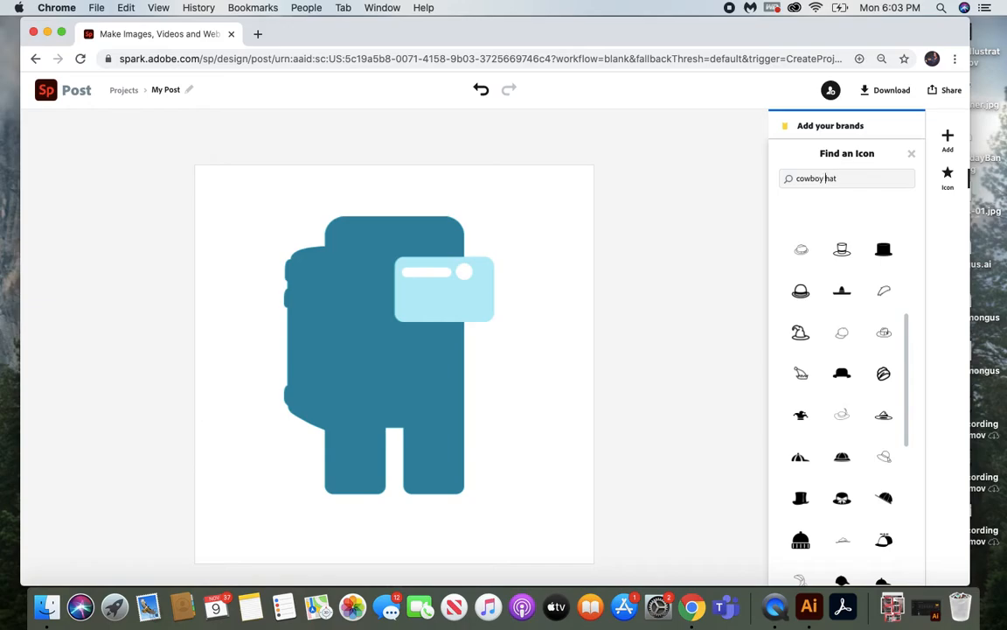
{"action": "key", "text": "Return"}
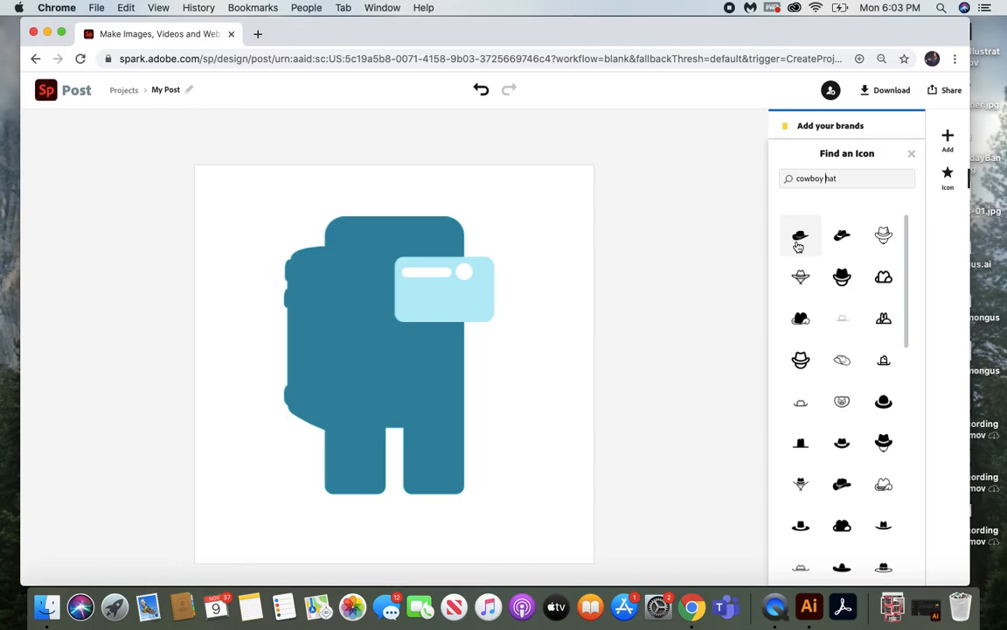
{"action": "left_click", "coordinate": [798, 238]}
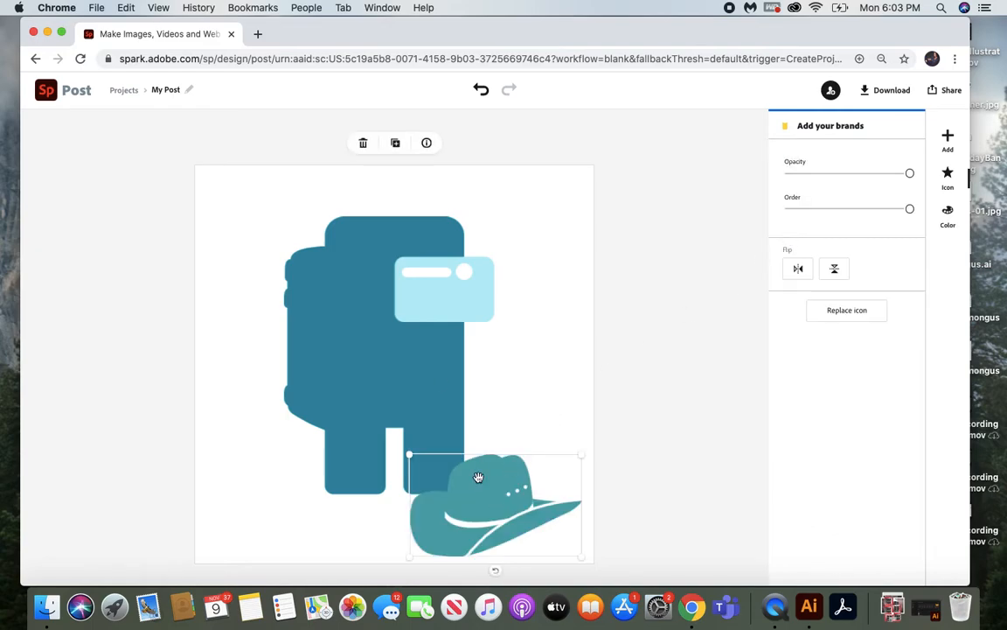
- Try the cowboy hat on the crewmate's head, flipped horizontally, and delete it
{"action": "left_click_drag", "start_coordinate": [487, 502], "coordinate": [377, 218]}
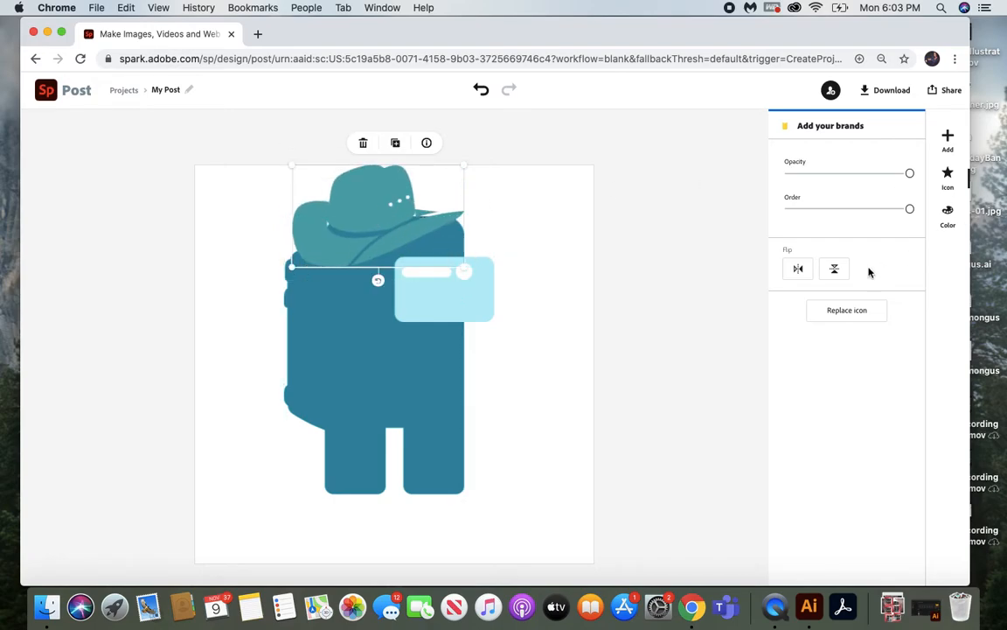
{"action": "left_click", "coordinate": [799, 268]}
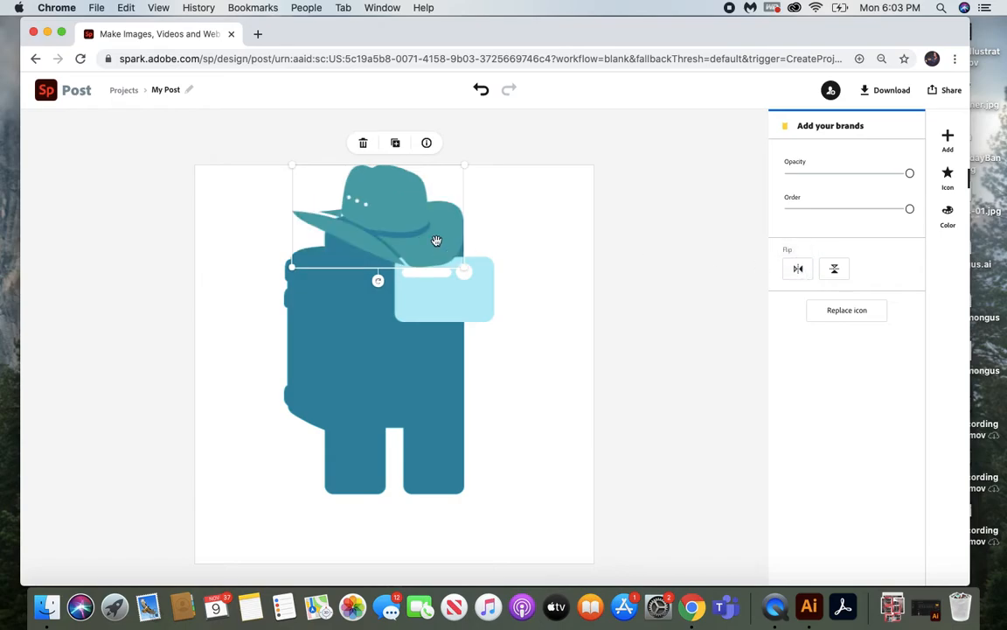
{"action": "mouse_move", "coordinate": [436, 240]}
{"action": "left_mouse_down"}
{"action": "mouse_move", "coordinate": [476, 228]}
{"action": "mouse_move", "coordinate": [461, 217]}
{"action": "mouse_move", "coordinate": [450, 227]}
{"action": "left_mouse_up"}
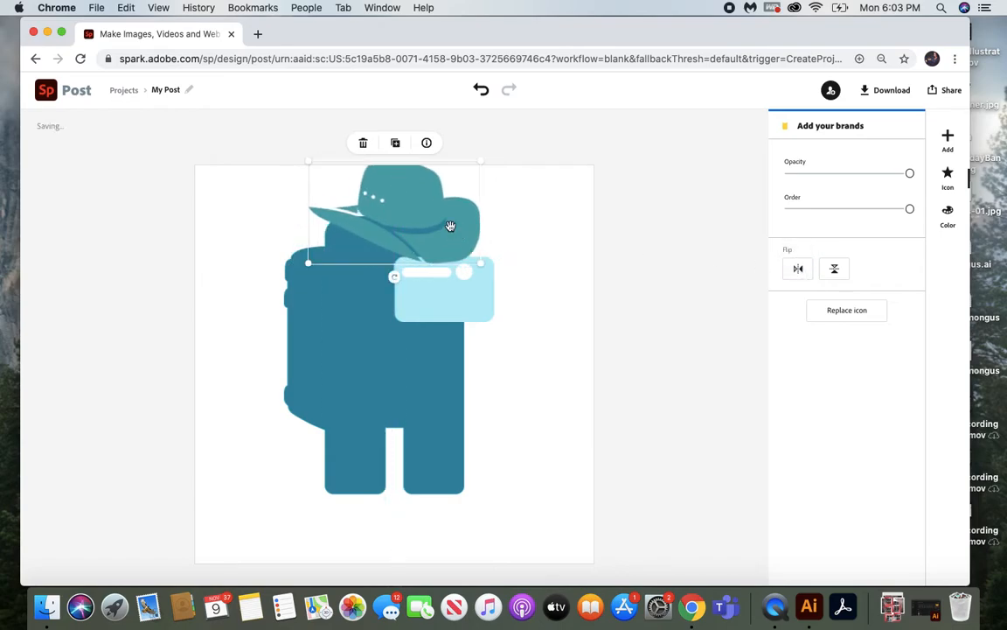
{"action": "key", "text": "Delete"}
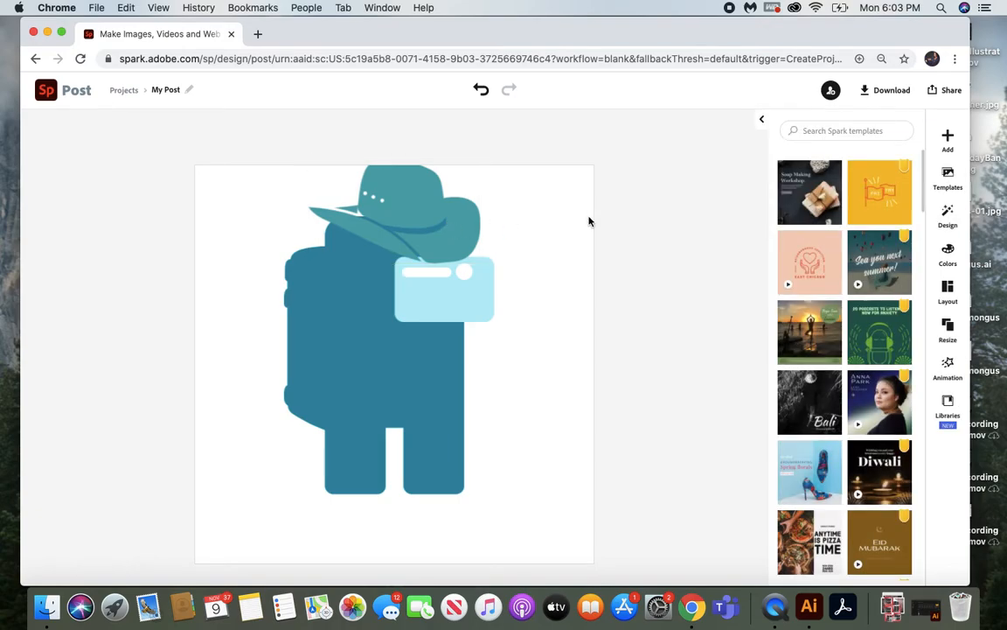
- Search the icons for "flowers" and add the solid cluster of one large and three smaller blossoms to the canvas
{"action": "left_click", "coordinate": [952, 146]}
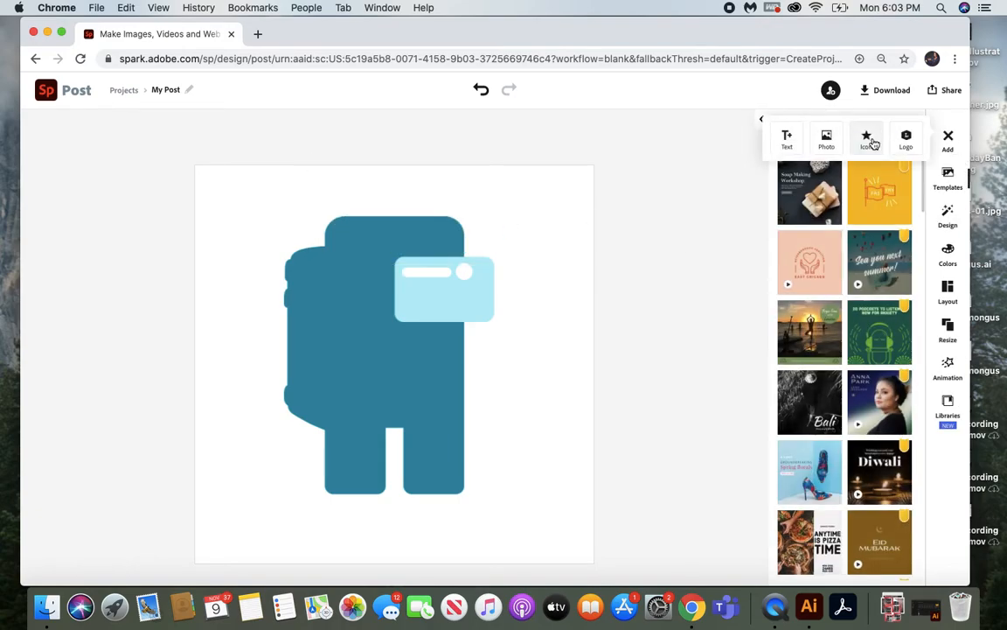
{"action": "left_click", "coordinate": [870, 140]}
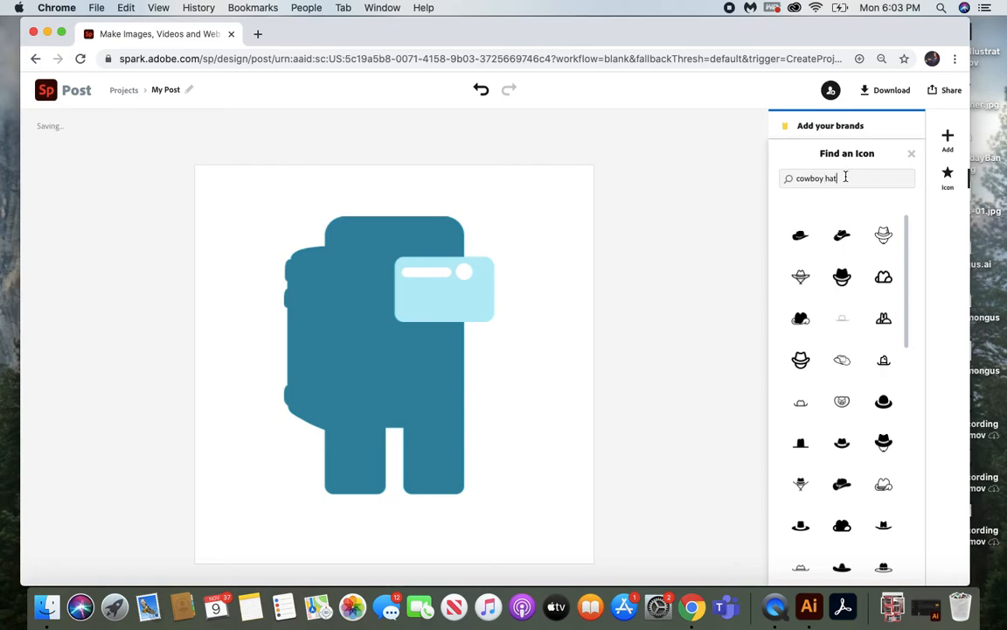
{"action": "left_click_drag", "start_coordinate": [846, 177], "coordinate": [749, 181]}
{"action": "key", "text": "BackSpace"}
{"action": "type", "text": "flowers"}
{"action": "key", "text": "Return"}
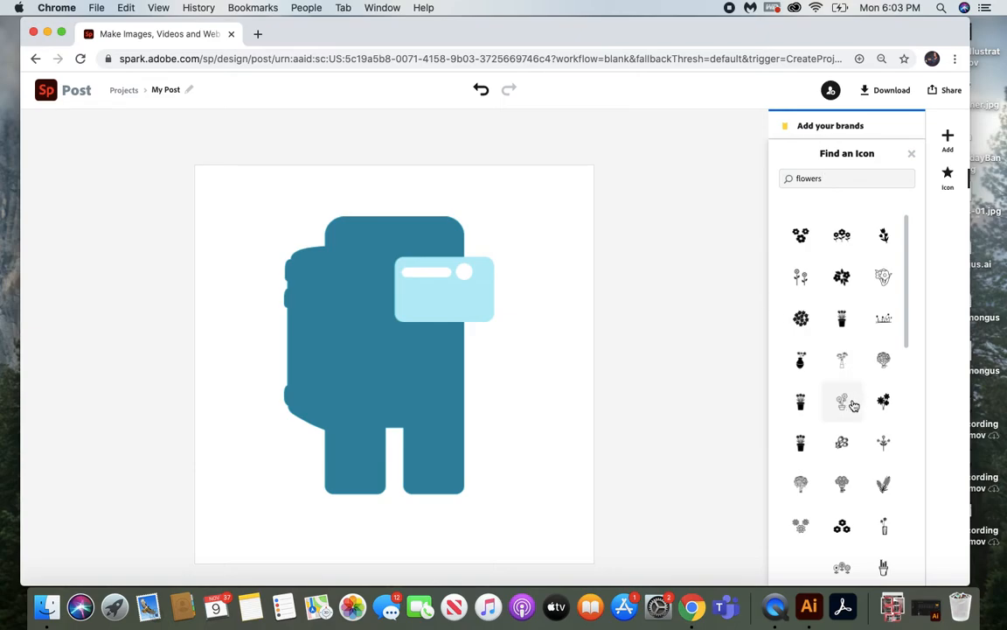
{"action": "scroll", "coordinate": [854, 404], "scroll_direction": "down", "scroll_amount": 8}
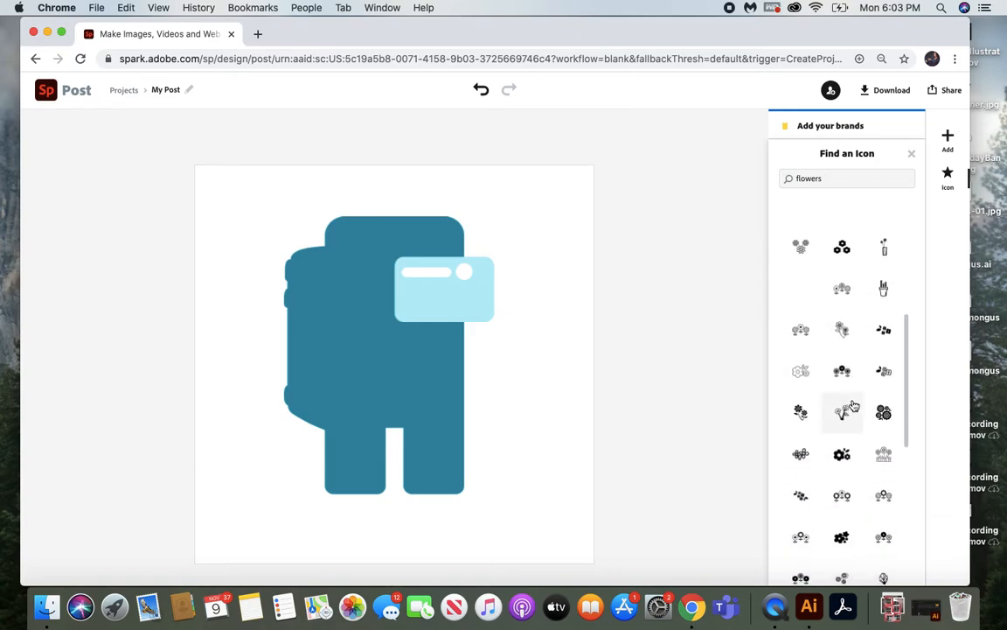
{"action": "scroll", "coordinate": [853, 405], "scroll_direction": "down", "scroll_amount": 3}
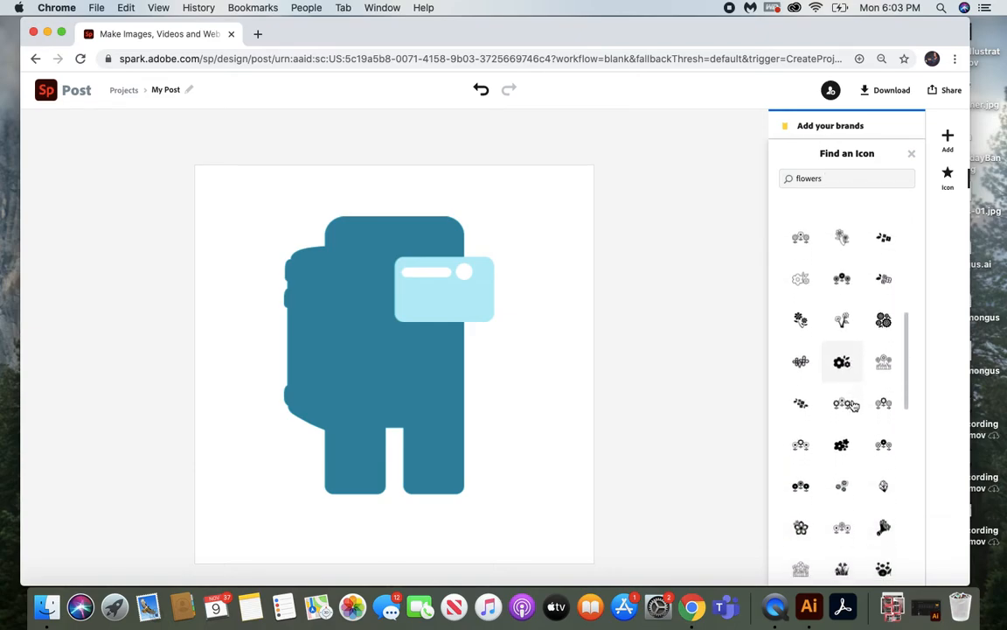
{"action": "left_click", "coordinate": [845, 442]}
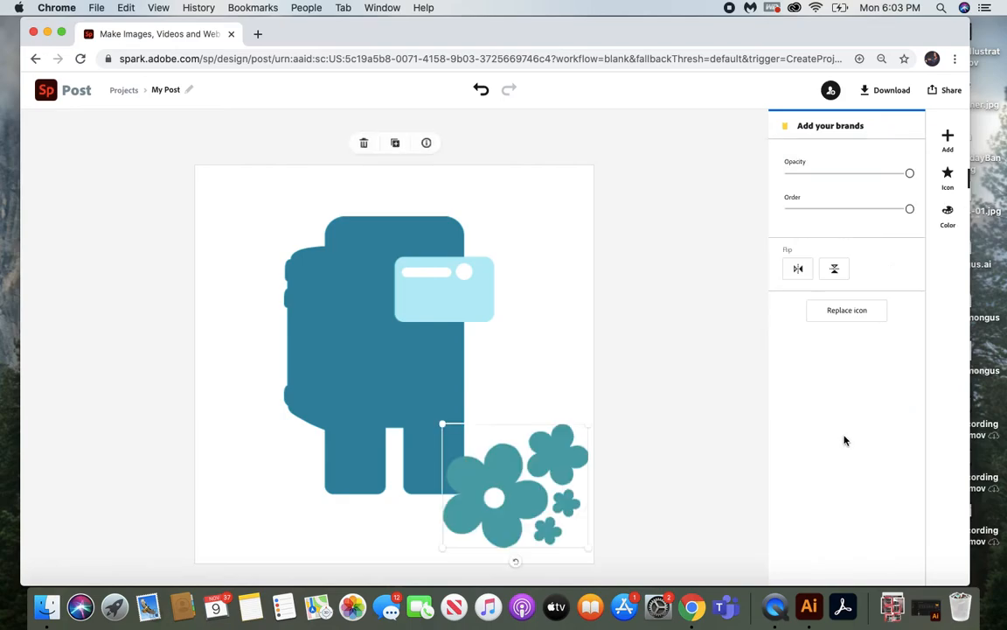
- Shrink the flower cluster onto the crewmate's head beside the visor and recolor it light pink
{"action": "left_click_drag", "start_coordinate": [568, 450], "coordinate": [395, 233]}
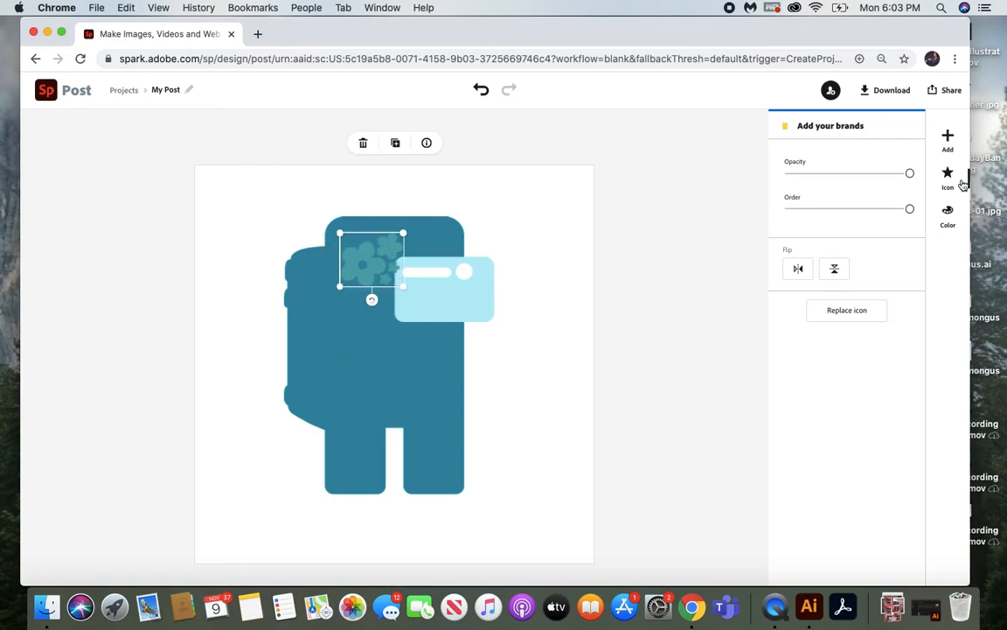
{"action": "left_click", "coordinate": [950, 214]}
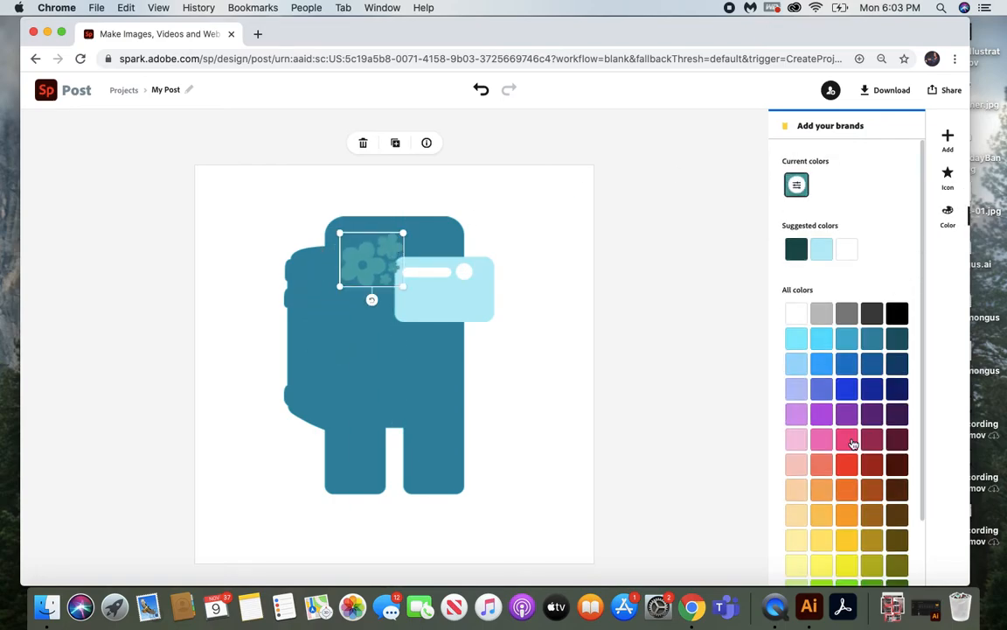
{"action": "left_click", "coordinate": [823, 441]}
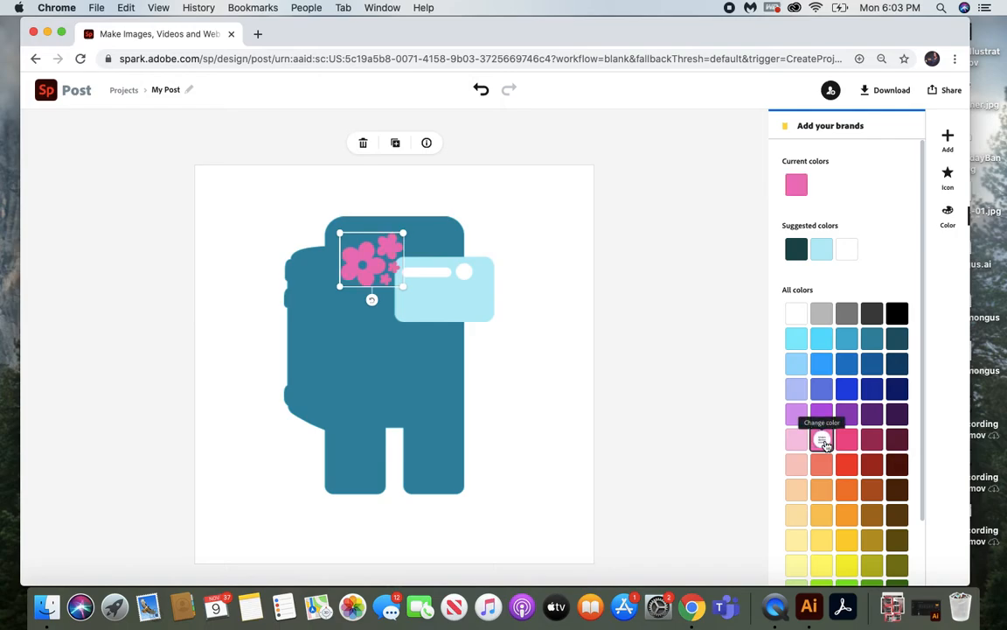
{"action": "left_click", "coordinate": [797, 440]}
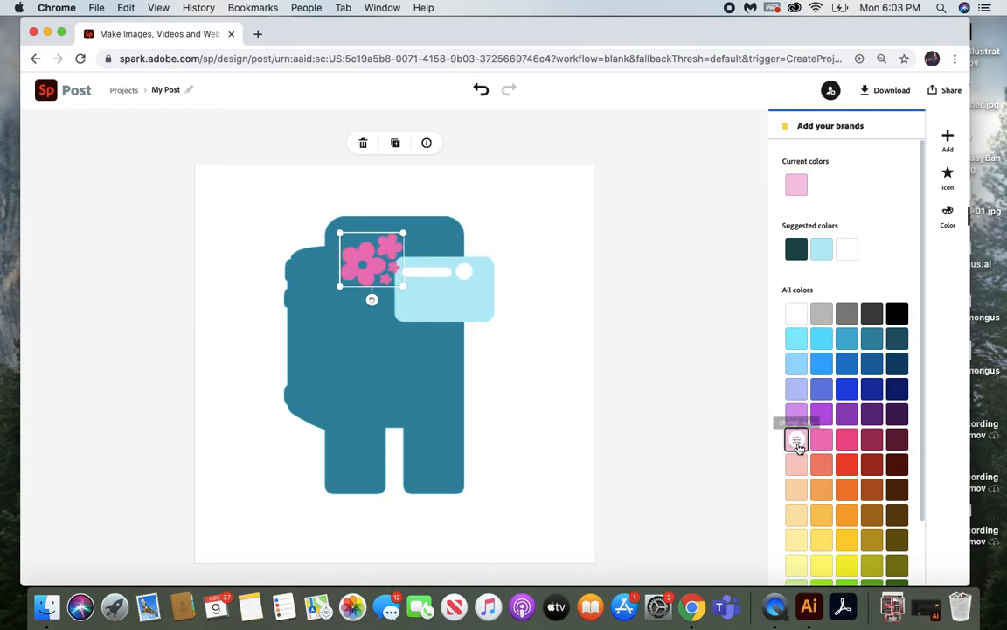
- Move the pink flowers to the head's upper-left edge so they overlap the top of the backpack
{"action": "left_click", "coordinate": [555, 364]}
{"action": "left_click_drag", "start_coordinate": [365, 277], "coordinate": [333, 269]}
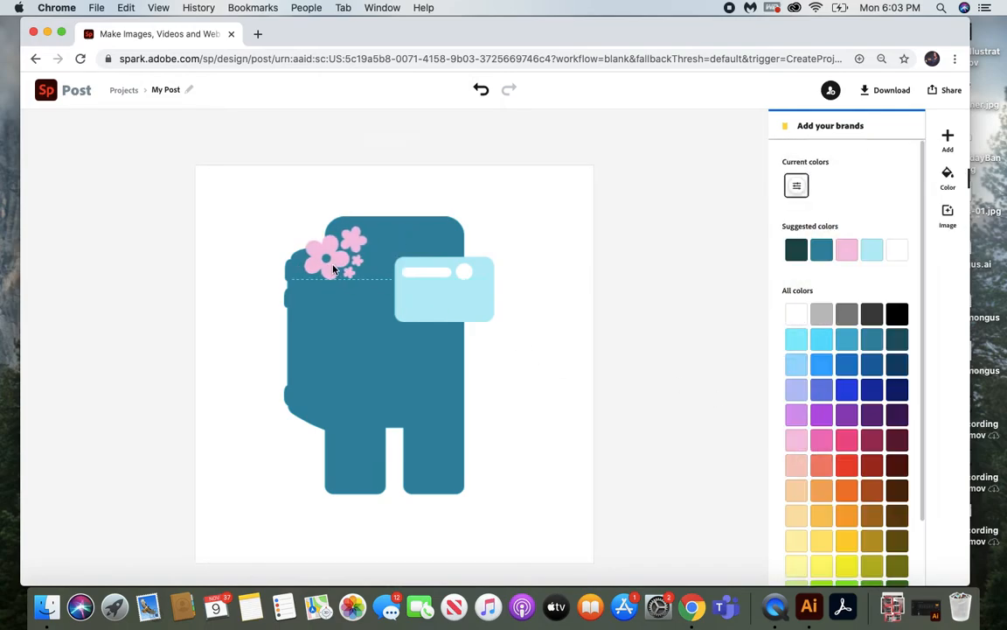
{"action": "left_click", "coordinate": [546, 286]}
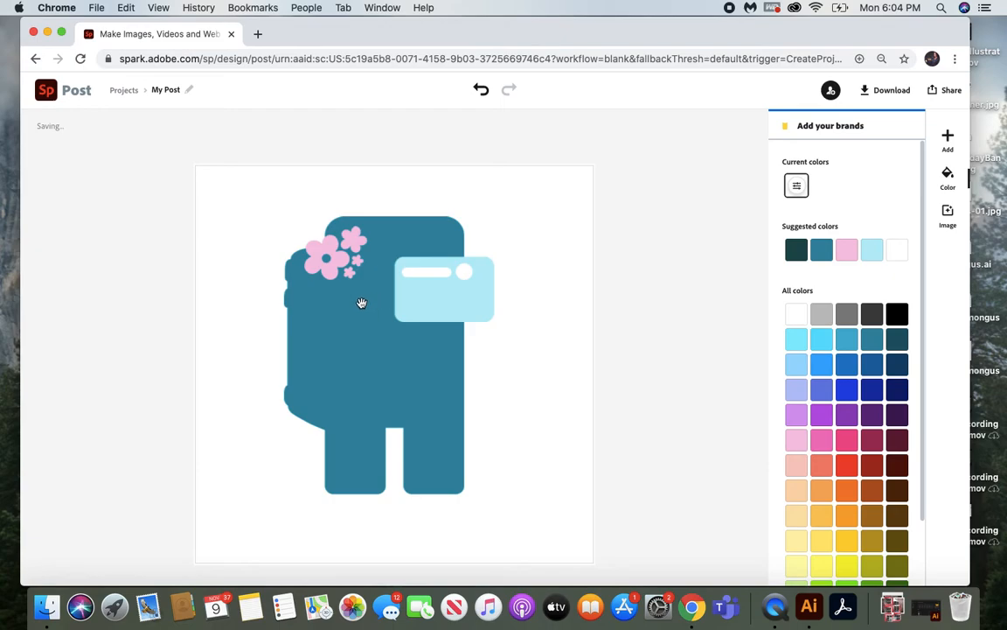
- Select the crewmate's body, legs, backpack, visor, dot and flowers together and nudge them slightly down and to the right
{"action": "left_click", "coordinate": [431, 301]}
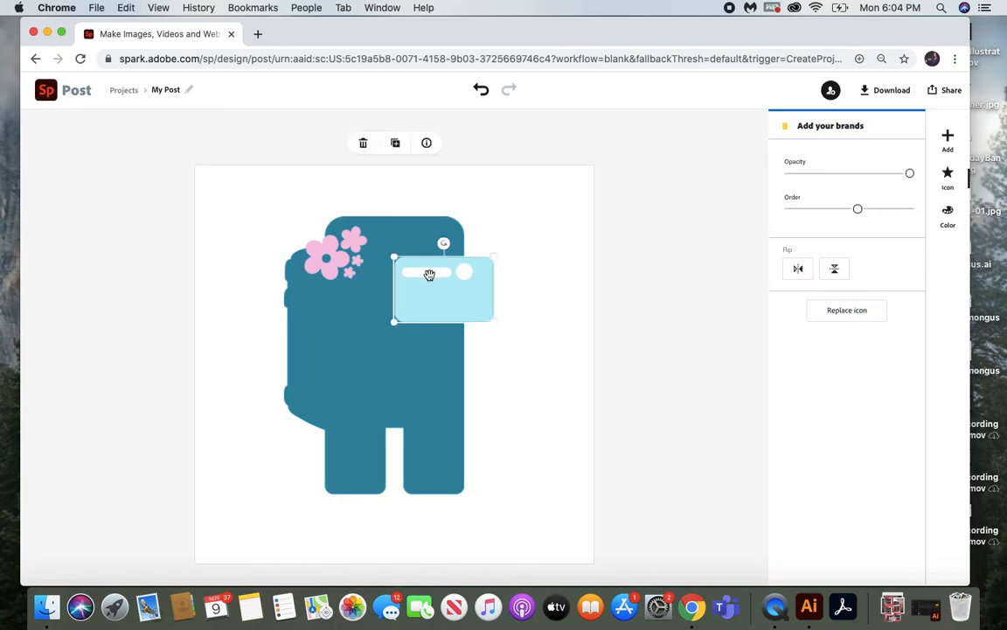
{"action": "left_click", "coordinate": [429, 274], "text": "shift"}
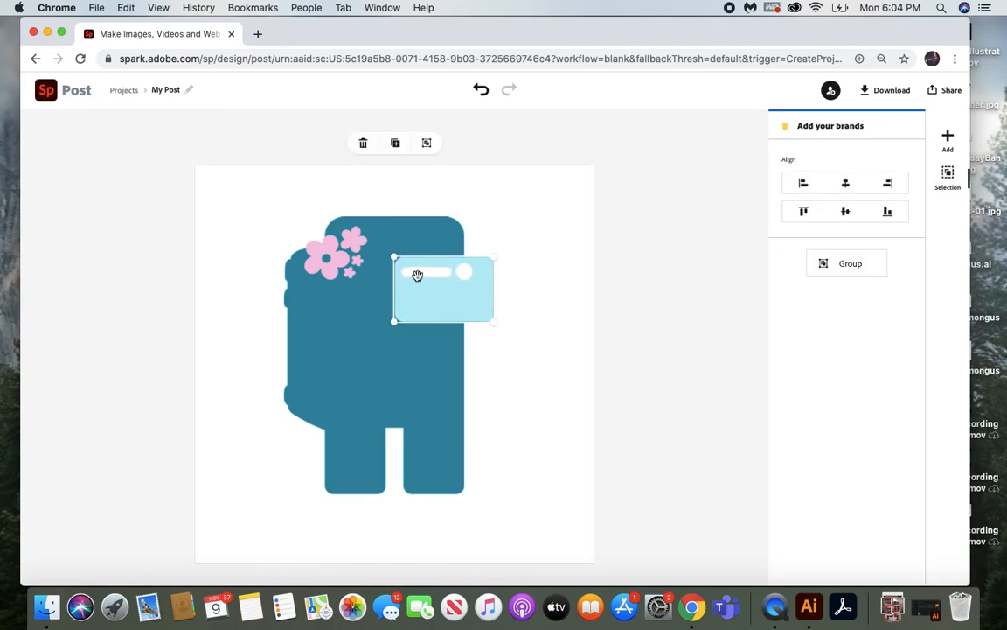
{"action": "left_click", "coordinate": [416, 234], "text": "shift"}
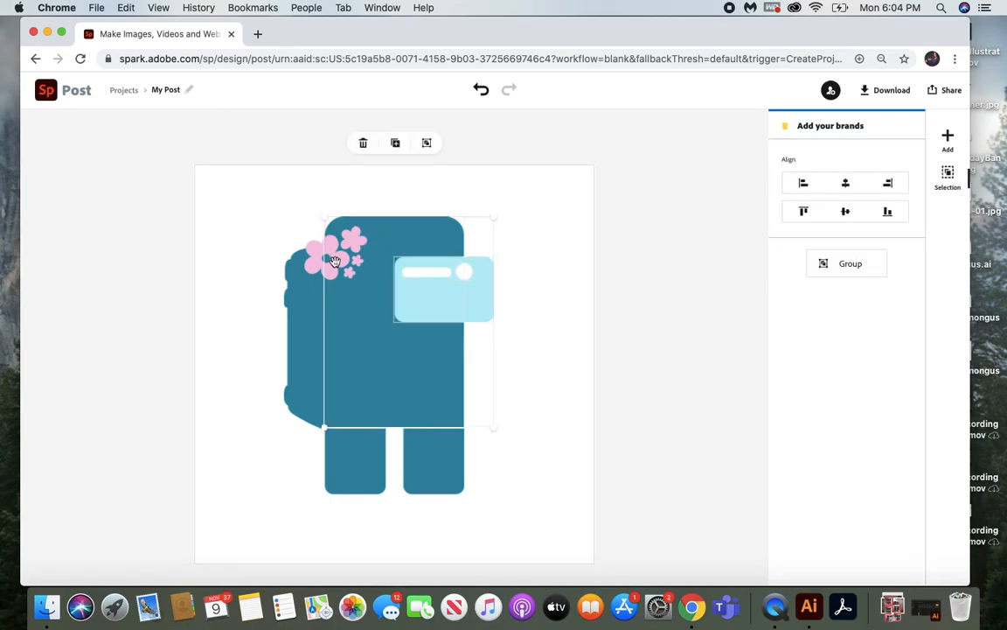
{"action": "left_click", "coordinate": [337, 260], "text": "shift"}
{"action": "left_click", "coordinate": [296, 301], "text": "shift"}
{"action": "left_click", "coordinate": [355, 414], "text": "shift"}
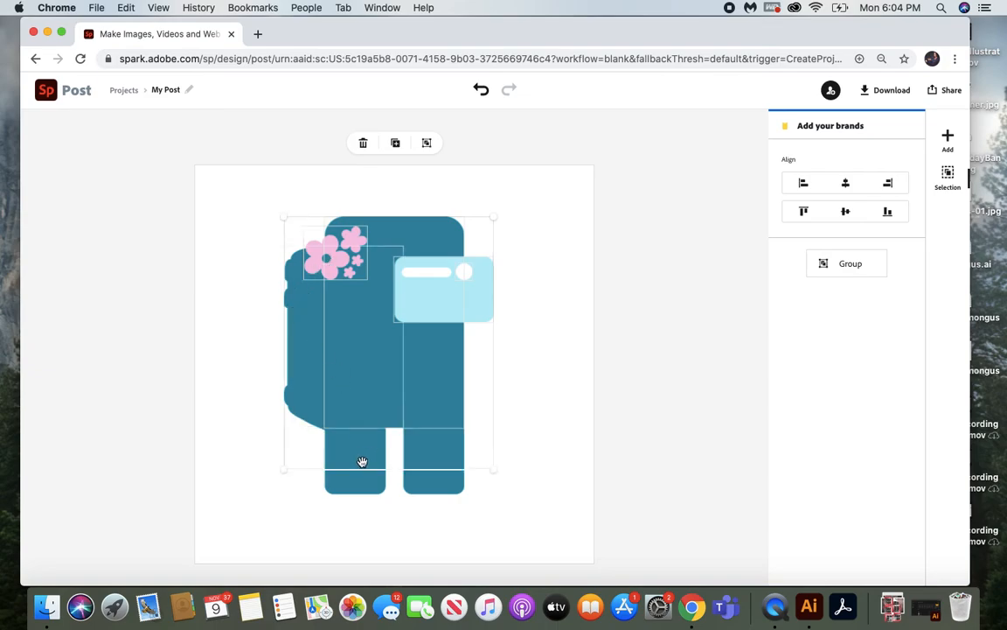
{"action": "left_click", "coordinate": [364, 491], "text": "shift"}
{"action": "left_click", "coordinate": [438, 486], "text": "shift"}
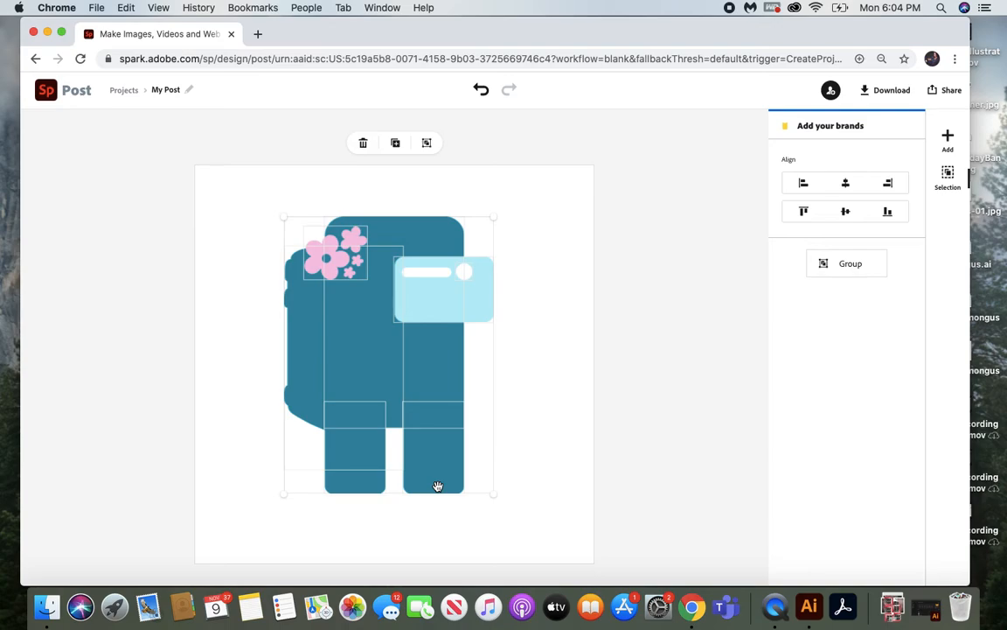
{"action": "key", "text": "Down"}
{"action": "key", "text": "Down"}
{"action": "key", "text": "Down"}
{"action": "key", "text": "Down"}
{"action": "key", "text": "Down"}
{"action": "key", "text": "Down"}
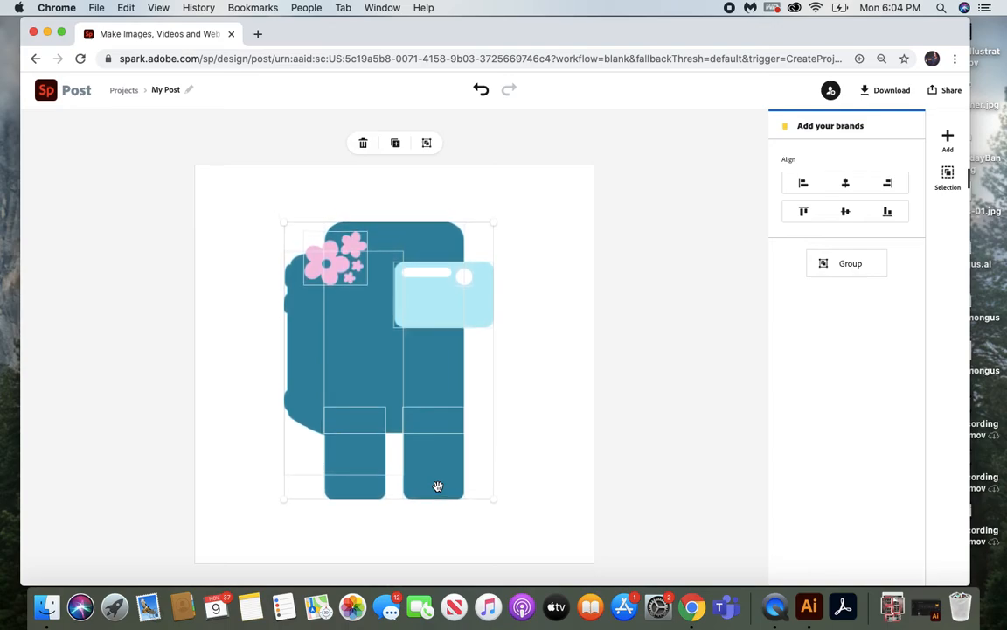
{"action": "key", "text": "Down"}
{"action": "key", "text": "Down"}
{"action": "key", "text": "Right"}
{"action": "key", "text": "Right"}
{"action": "key", "text": "Right"}
{"action": "key", "text": "Right"}
{"action": "key", "text": "Right"}
{"action": "key", "text": "Right"}
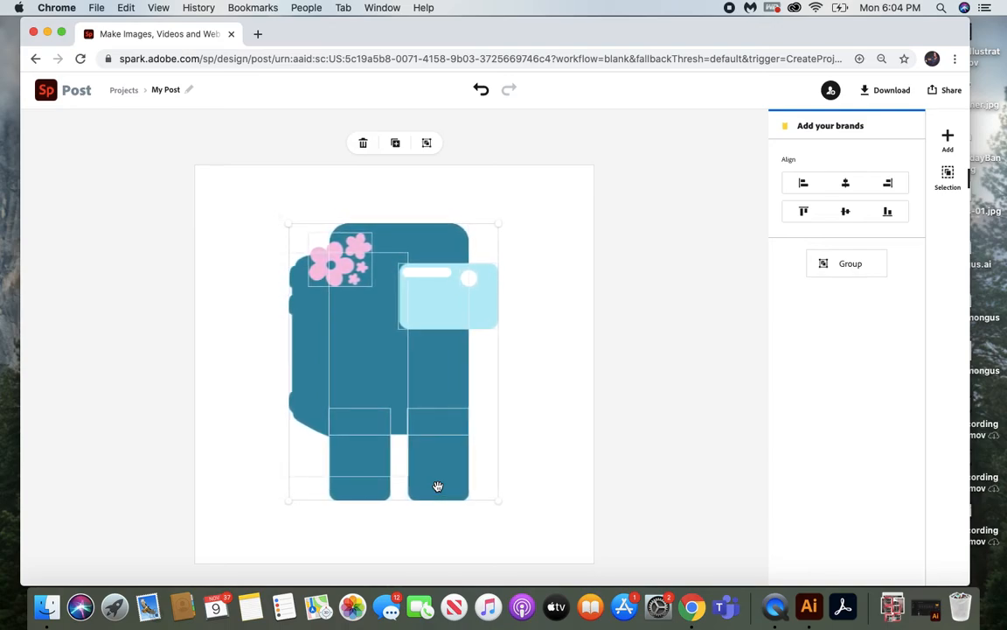
{"action": "key", "text": "Right"}
{"action": "key", "text": "Right"}
{"action": "key", "text": "Right"}
{"action": "key", "text": "Right"}
{"action": "key", "text": "Down"}
{"action": "key", "text": "Down"}
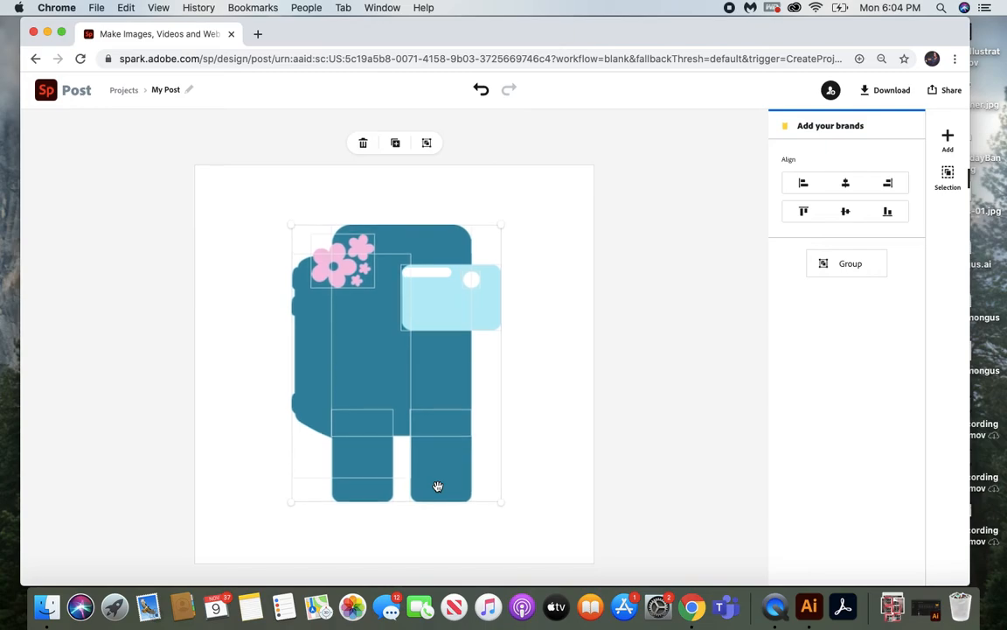
{"action": "left_click", "coordinate": [530, 380]}
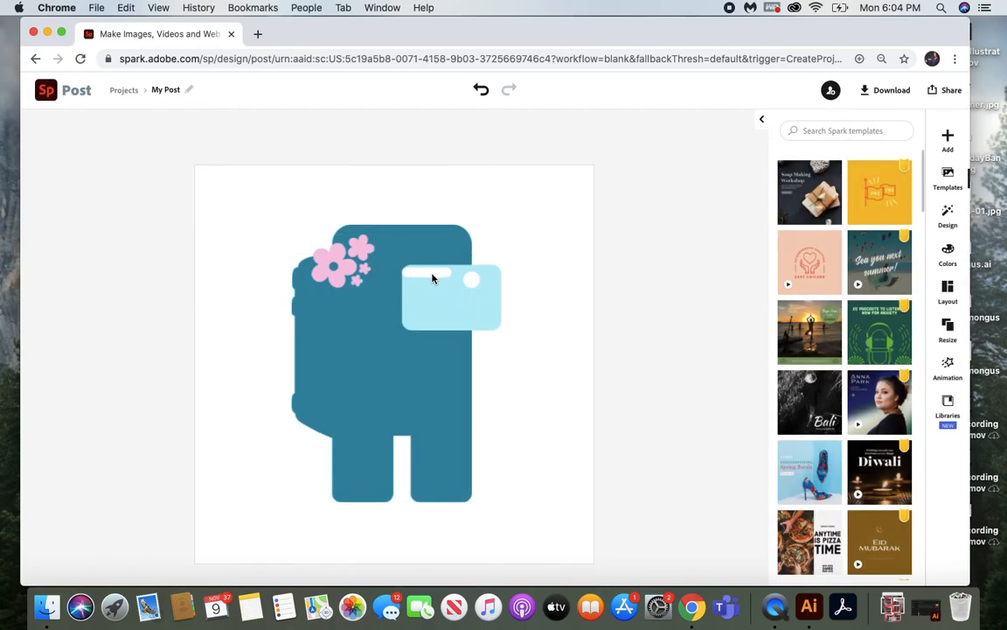
- Move the white highlight bar back into the visor's upper-left corner, level with the white dot
{"action": "left_click", "coordinate": [430, 274]}
{"action": "left_click_drag", "start_coordinate": [431, 274], "coordinate": [438, 278]}
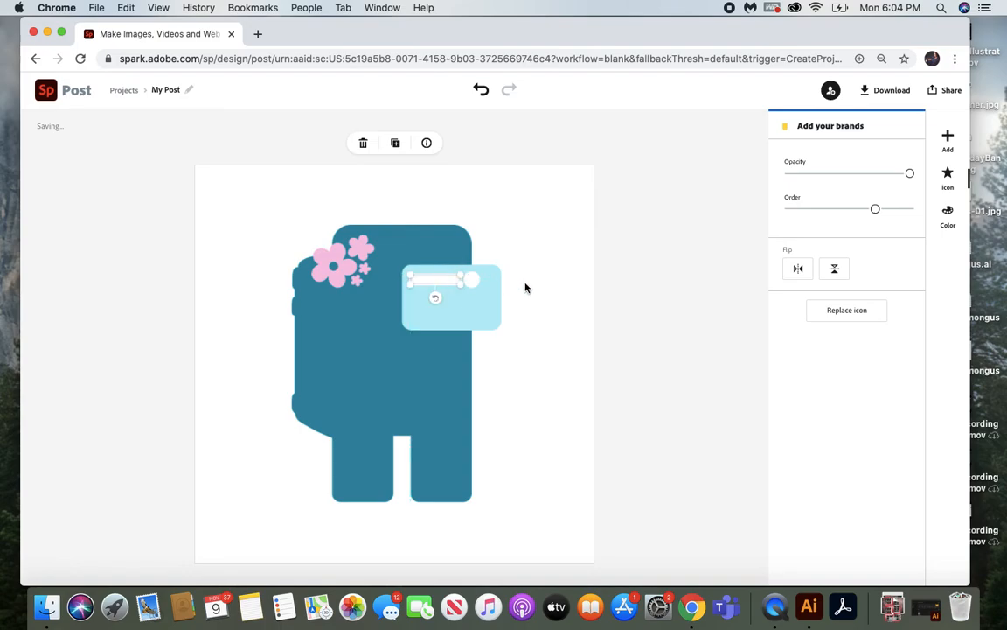
{"action": "left_click", "coordinate": [693, 306]}
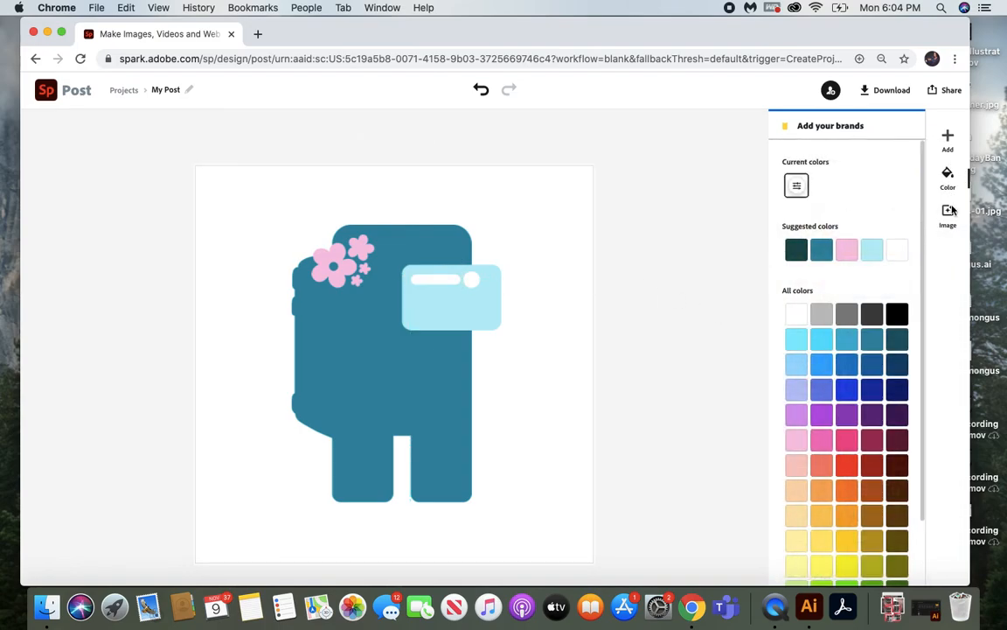
- Search the icon library for "oval" and add a solid, wide horizontal oval to the post
{"action": "left_click", "coordinate": [948, 138]}
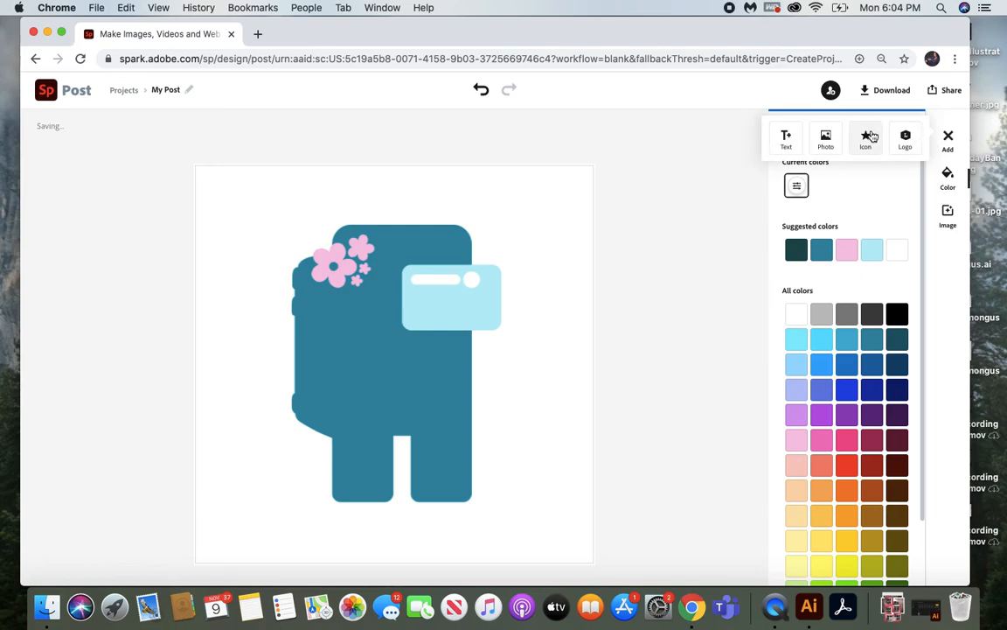
{"action": "left_click", "coordinate": [870, 138]}
{"action": "left_click_drag", "start_coordinate": [846, 176], "coordinate": [763, 184]}
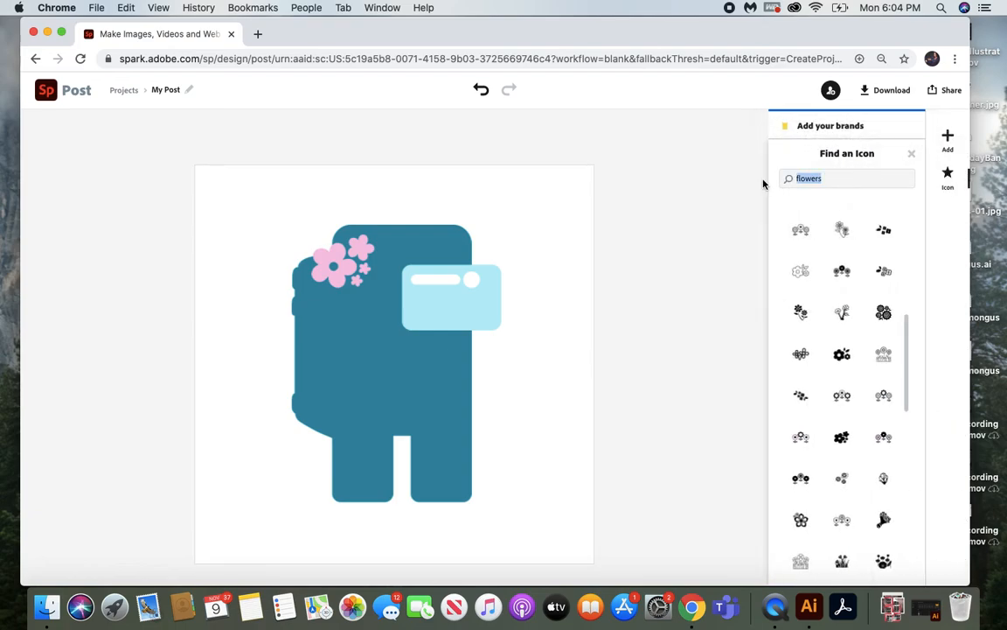
{"action": "key", "text": "BackSpace"}
{"action": "type", "text": "oval"}
{"action": "key", "text": "Return"}
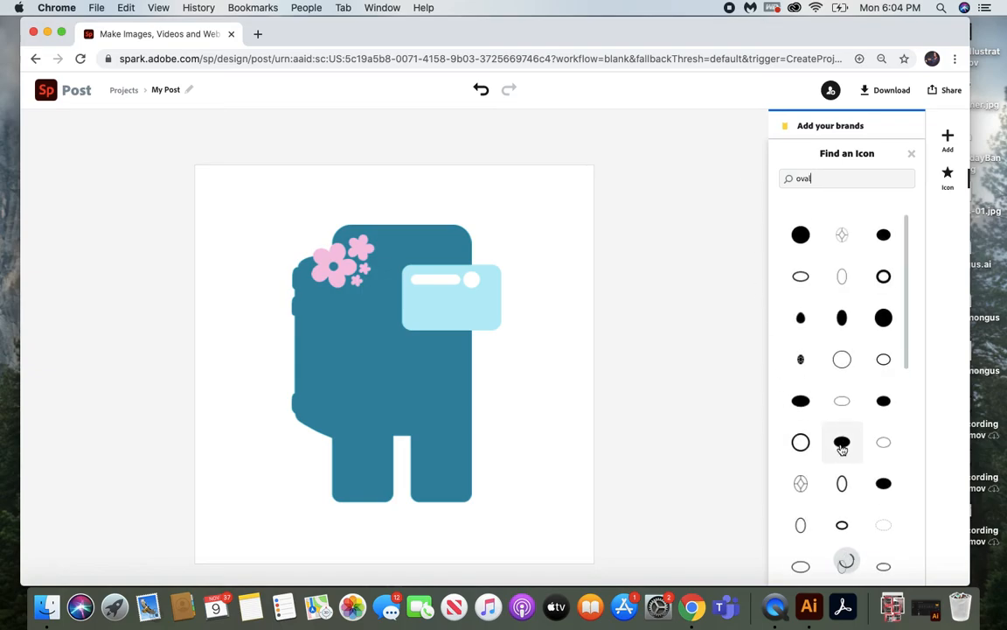
{"action": "scroll", "coordinate": [842, 449], "scroll_direction": "down", "scroll_amount": 10}
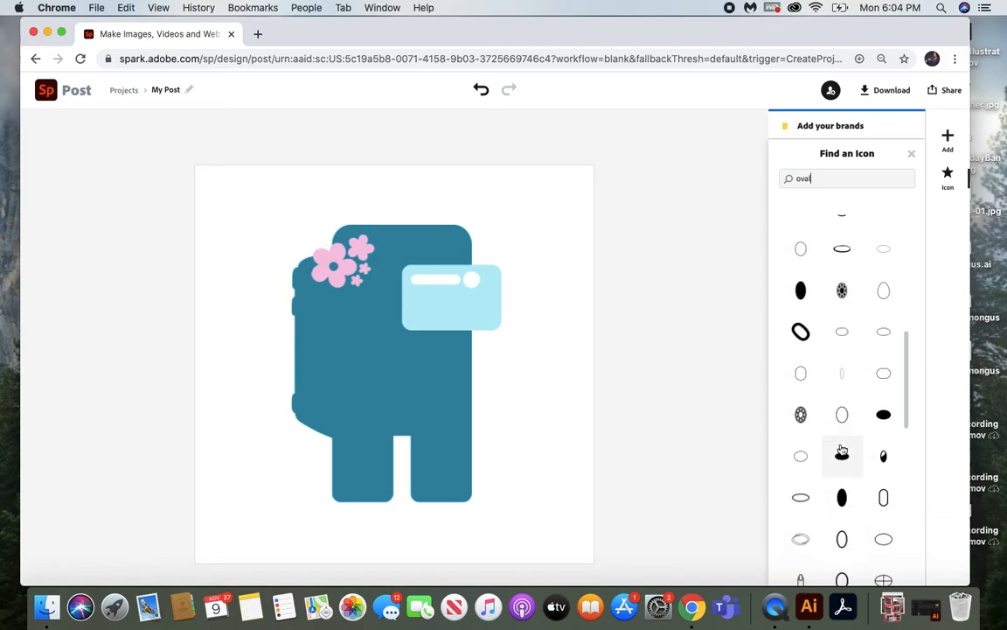
{"action": "scroll", "coordinate": [841, 449], "scroll_direction": "down", "scroll_amount": 3}
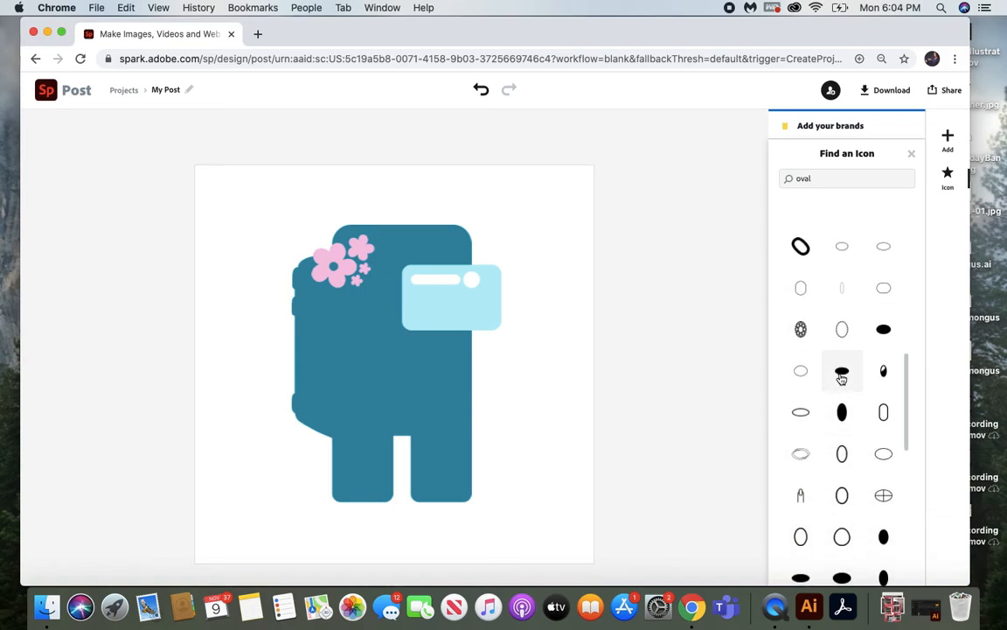
{"action": "left_click", "coordinate": [841, 378]}
- Center the oval under the crewmate's feet, enlarge it slightly wider than the body, and send it behind all other shapes
{"action": "left_click_drag", "start_coordinate": [512, 515], "coordinate": [413, 520]}
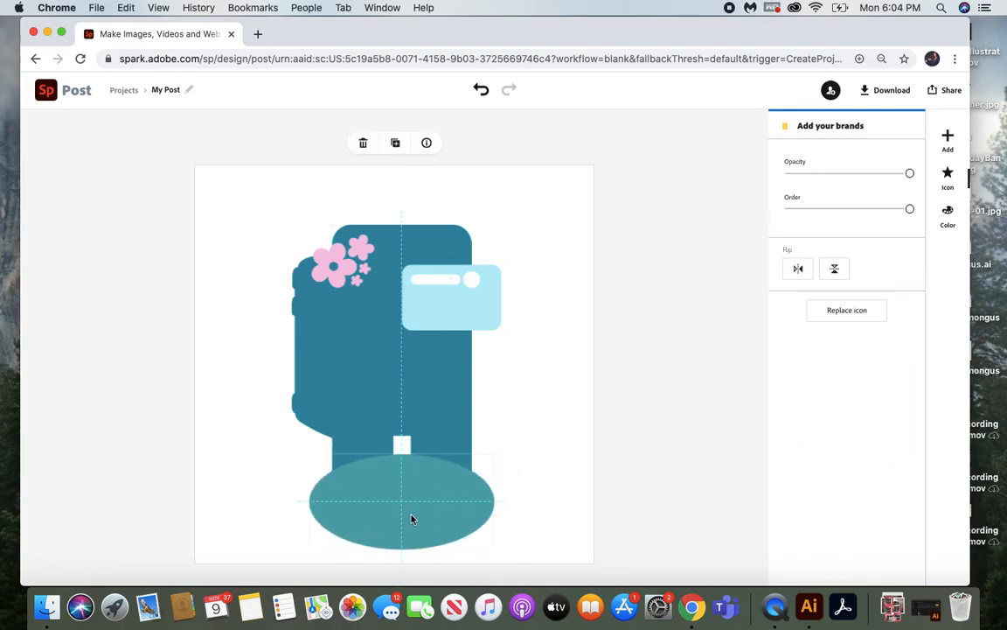
{"action": "left_click_drag", "start_coordinate": [494, 456], "coordinate": [513, 449]}
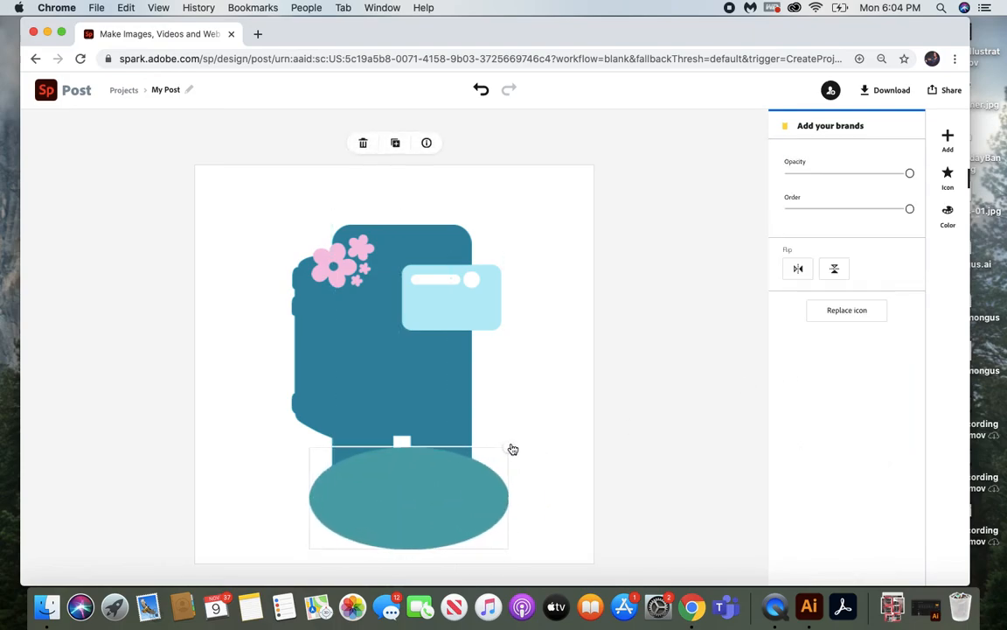
{"action": "left_click_drag", "start_coordinate": [455, 487], "coordinate": [449, 487]}
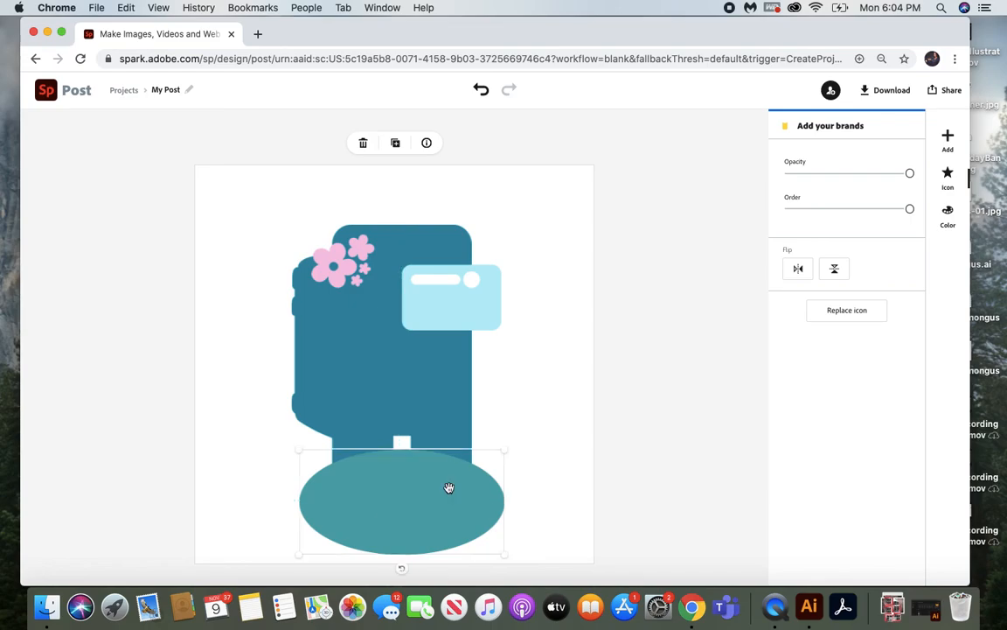
{"action": "left_click_drag", "start_coordinate": [907, 209], "coordinate": [789, 209]}
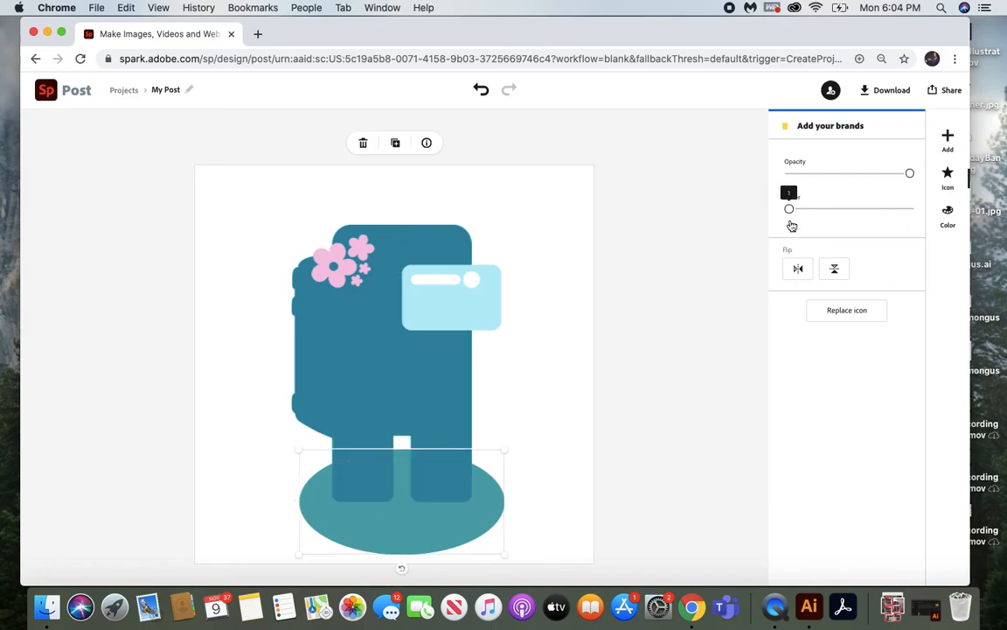
- Recolor the oval beneath the crewmate's feet dark maroon and deselect it
{"action": "left_click", "coordinate": [948, 217]}
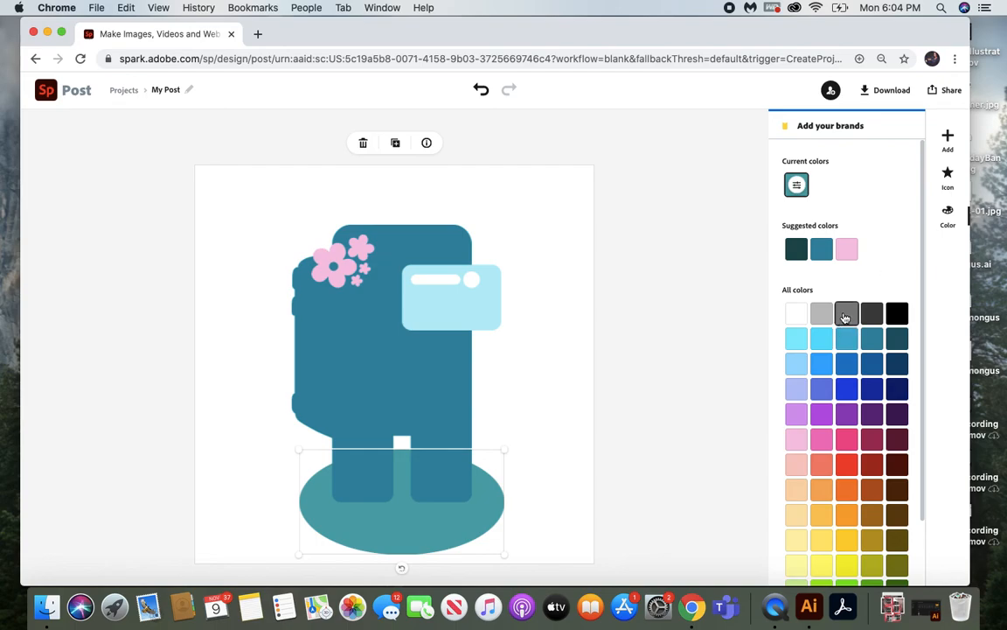
{"action": "left_click", "coordinate": [845, 317]}
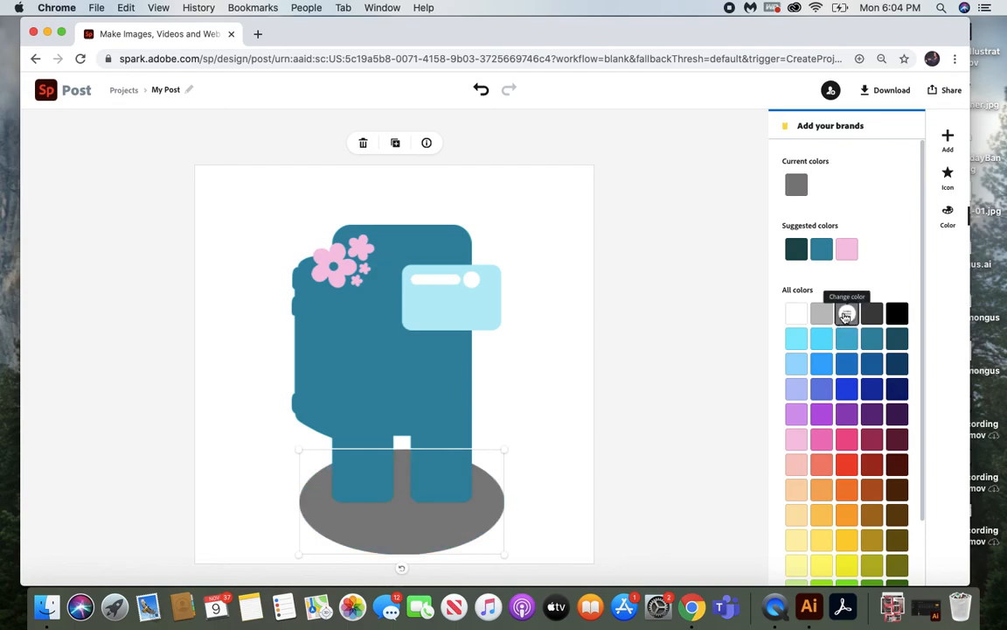
{"action": "left_click", "coordinate": [874, 441]}
{"action": "left_click", "coordinate": [897, 441]}
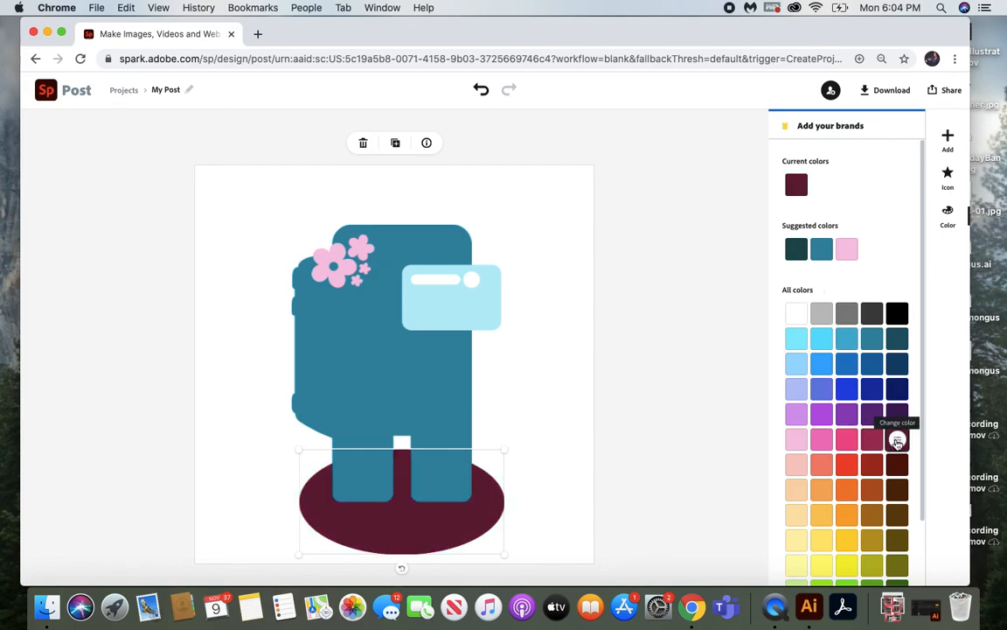
{"action": "left_click", "coordinate": [560, 430]}
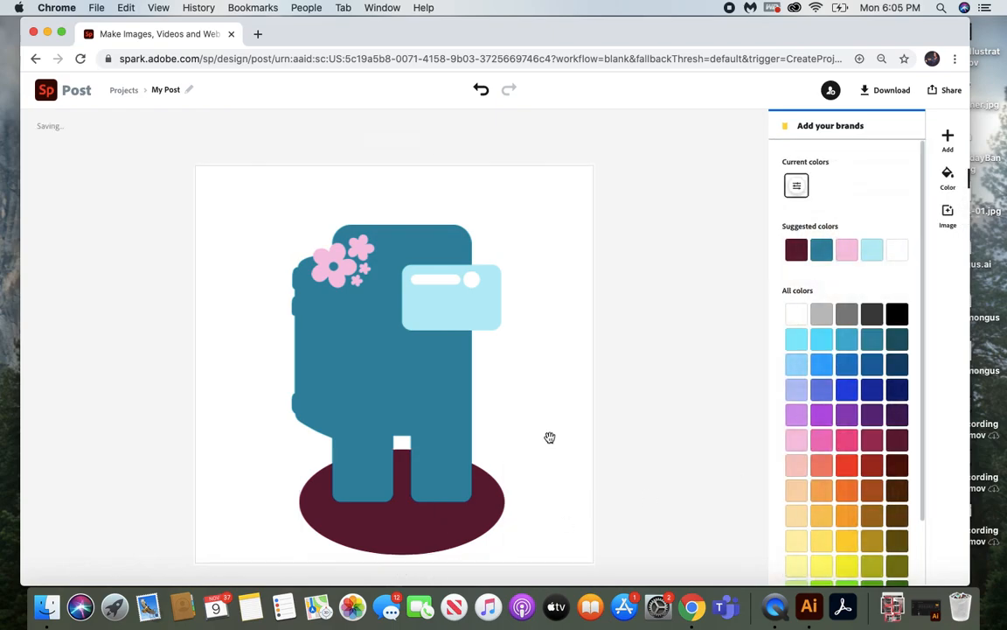
{"action": "left_click", "coordinate": [452, 530]}
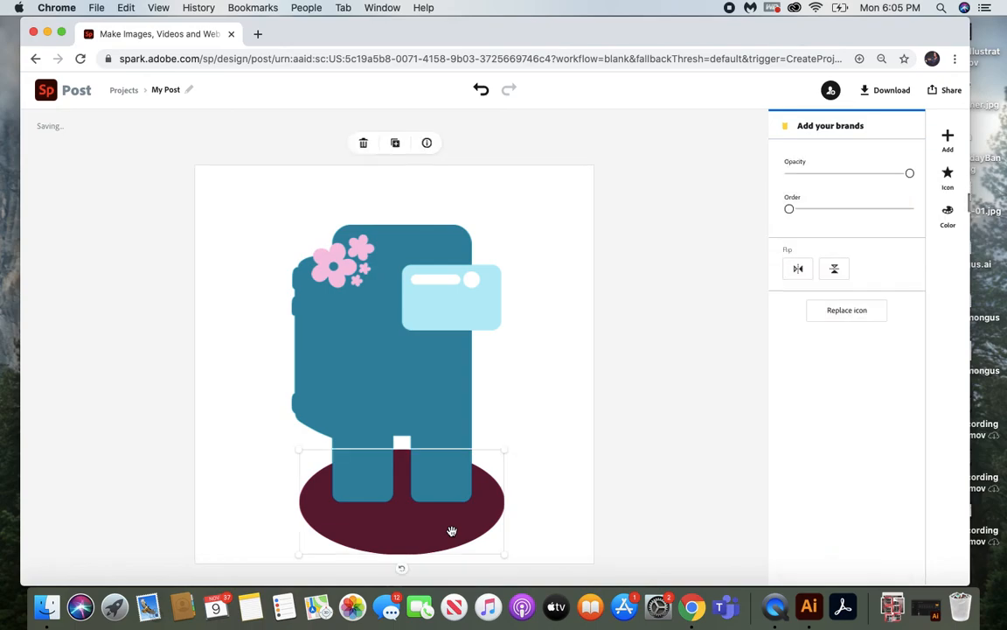
{"action": "left_click", "coordinate": [625, 420]}
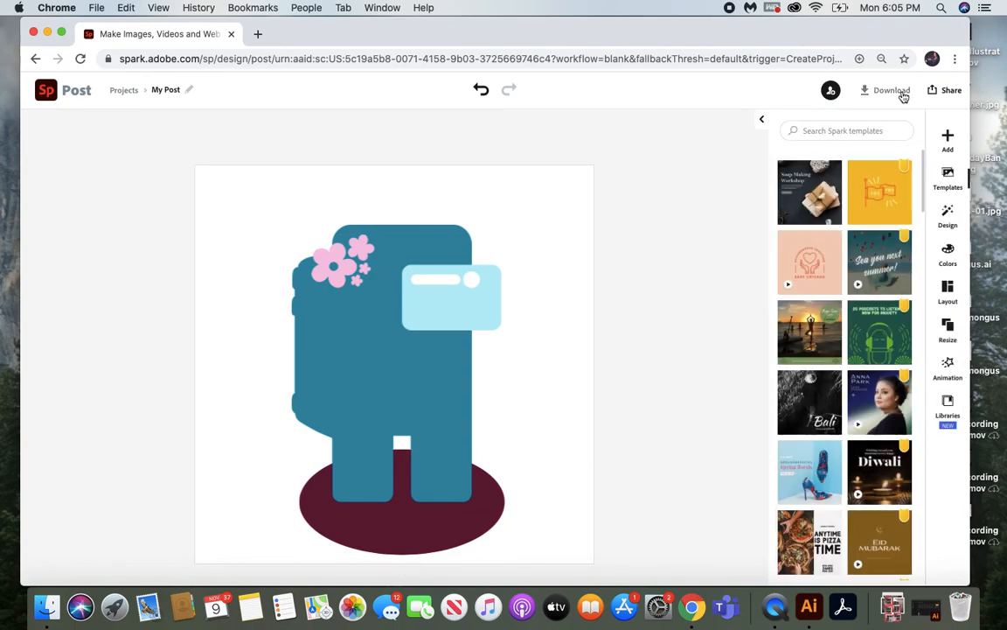
- Rename the project as M_amongus
{"action": "left_click", "coordinate": [891, 90]}
{"action": "left_click", "coordinate": [165, 89]}
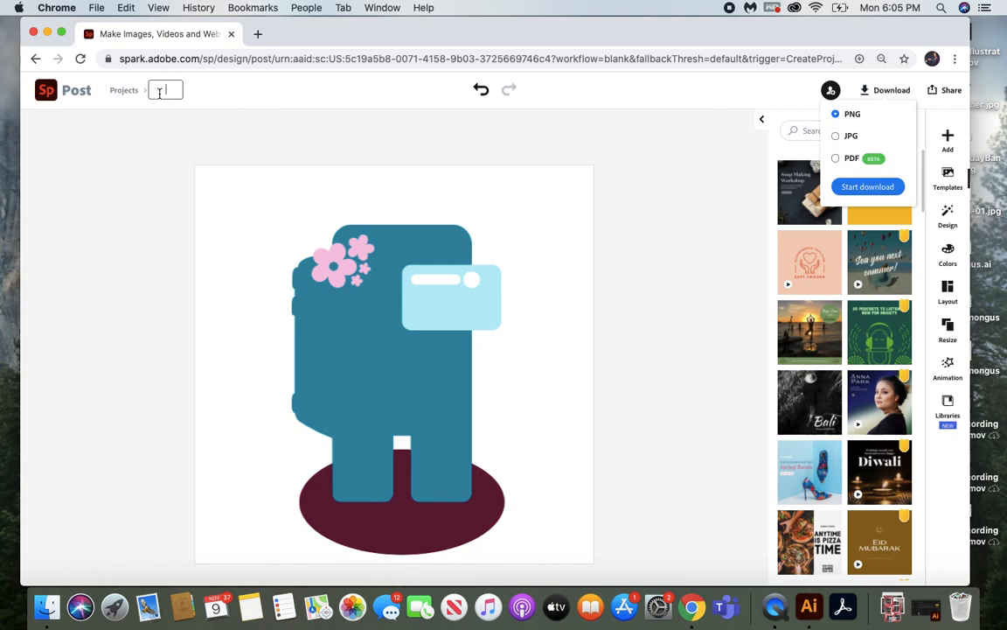
{"action": "type", "text": "M_amongus"}
- Choose JPG as the download format for the finished post
{"action": "left_click", "coordinate": [892, 98]}
{"action": "left_click", "coordinate": [879, 96]}
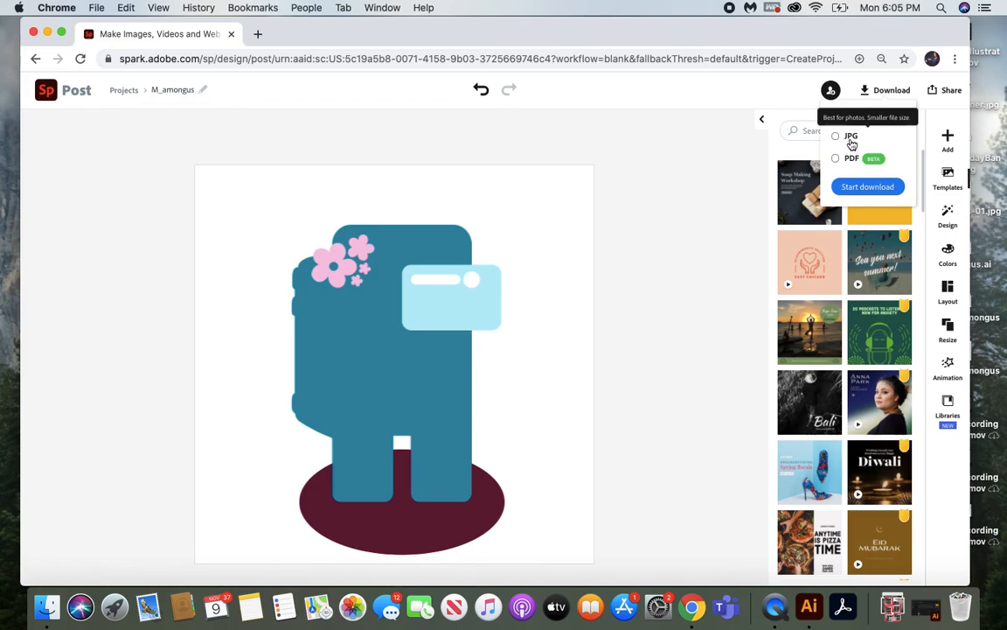
{"action": "left_click", "coordinate": [851, 139]}
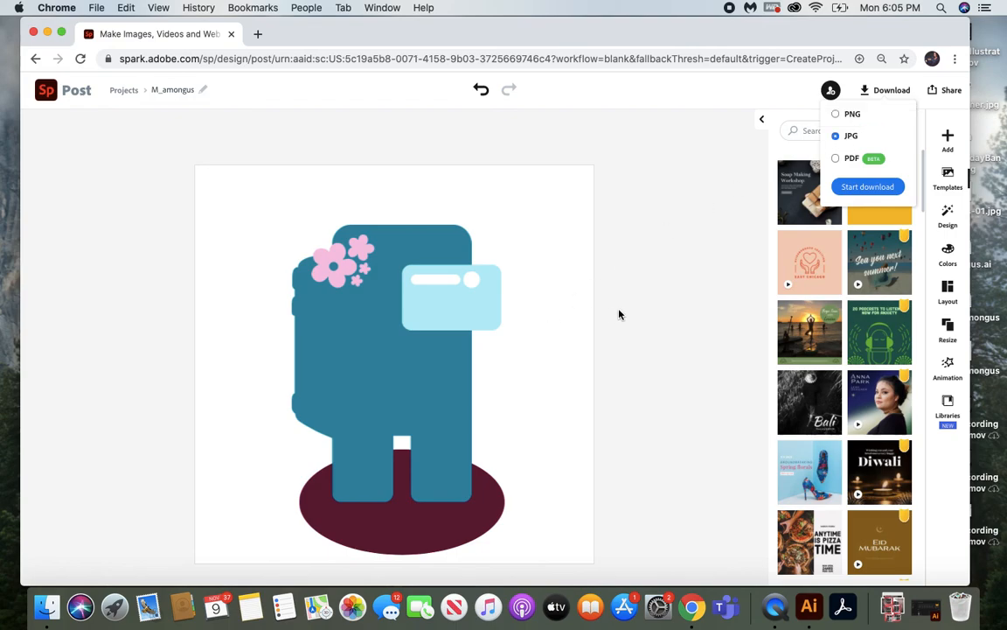